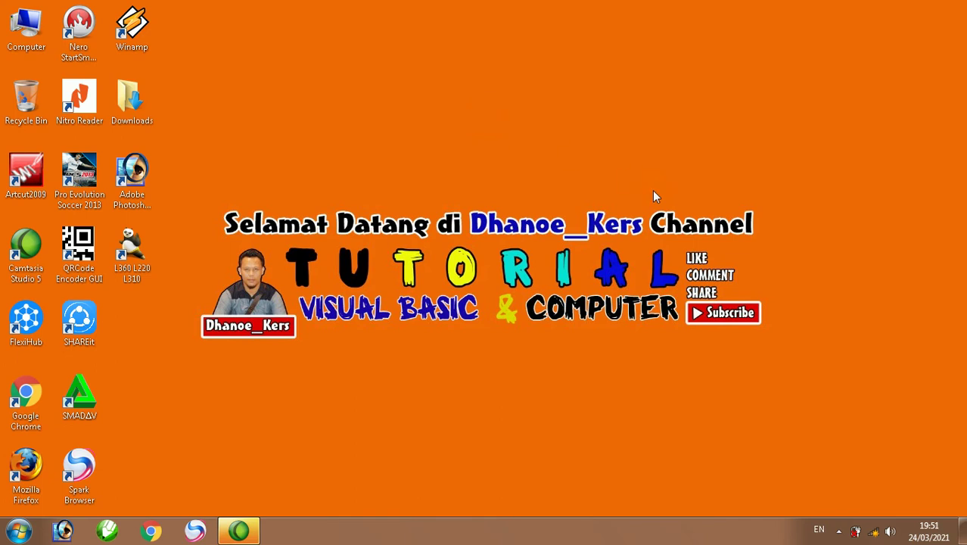
right_click(498, 76)
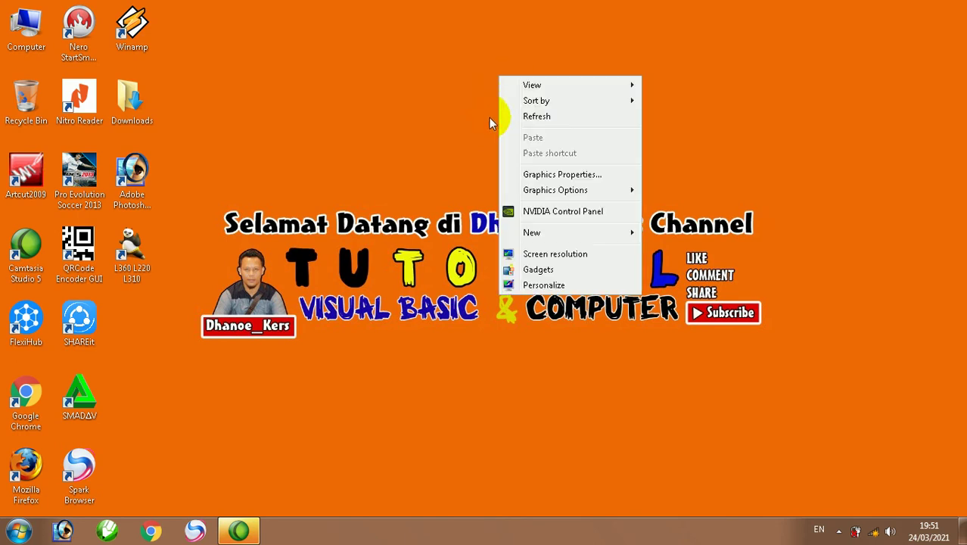
left_click(518, 113)
right_click(408, 57)
left_click(418, 97)
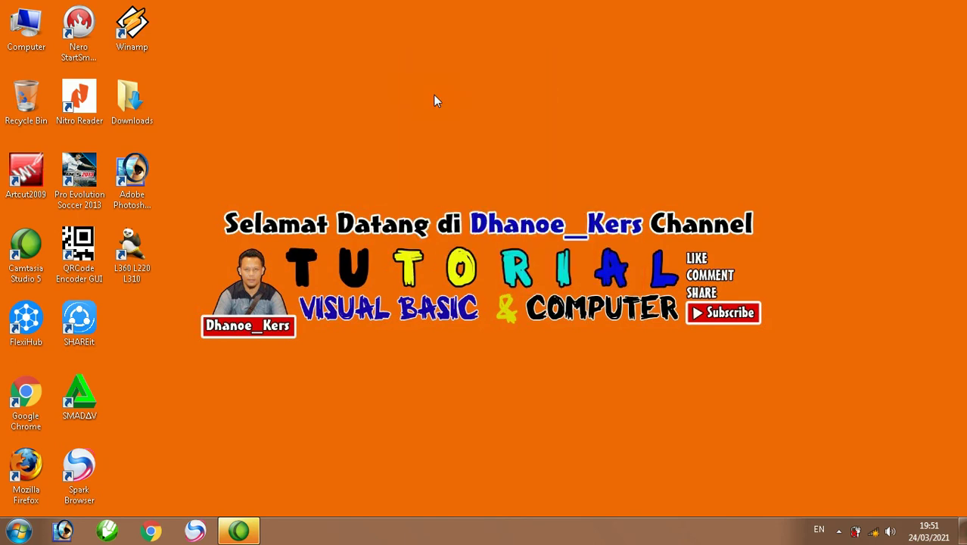
right_click(392, 48)
left_click(419, 89)
right_click(299, 66)
left_click(318, 104)
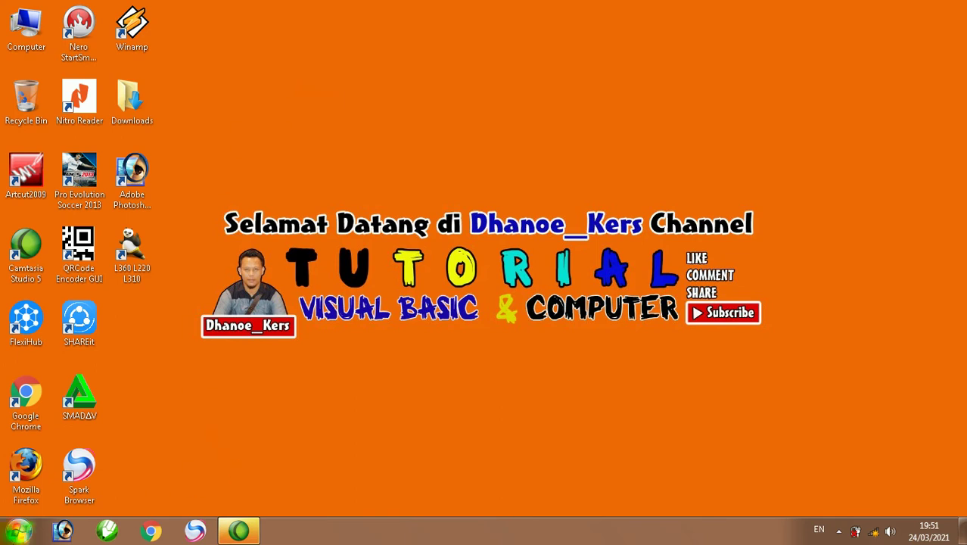
right_click(359, 127)
left_click(384, 171)
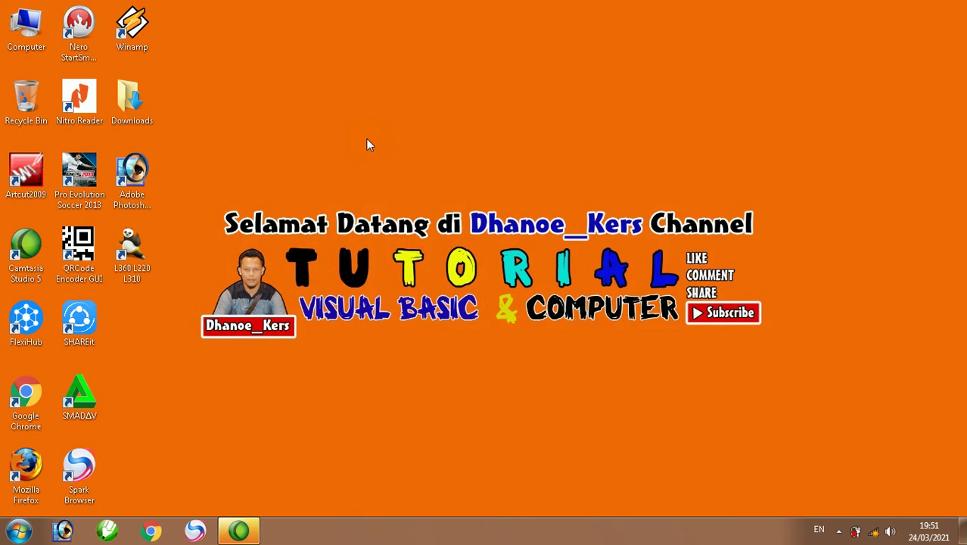
right_click(339, 114)
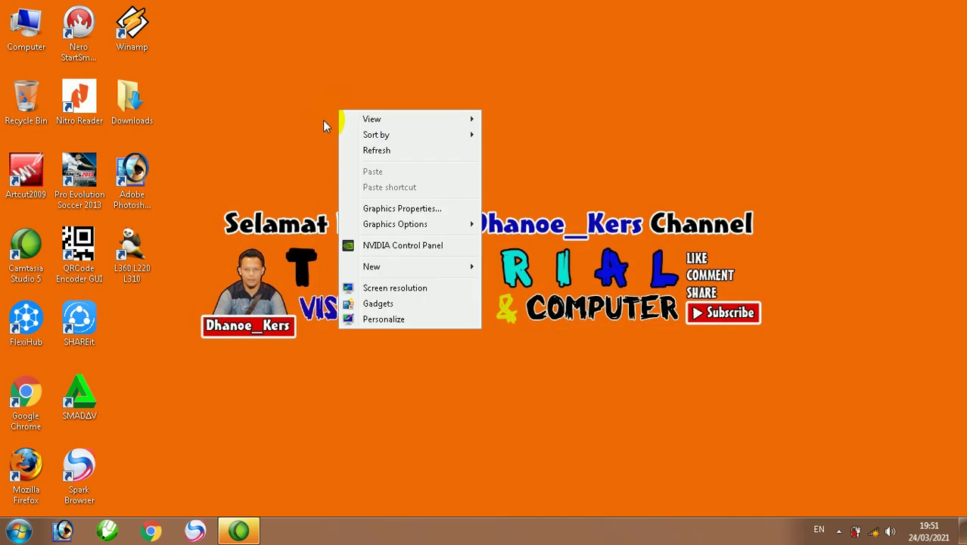
left_click(360, 148)
- Open the folder "Microsoft Office 2007 Complete Version + CD Key" inside MASTER\1234 on drive DATAKU (D:)
right_click(28, 29)
left_click(42, 35)
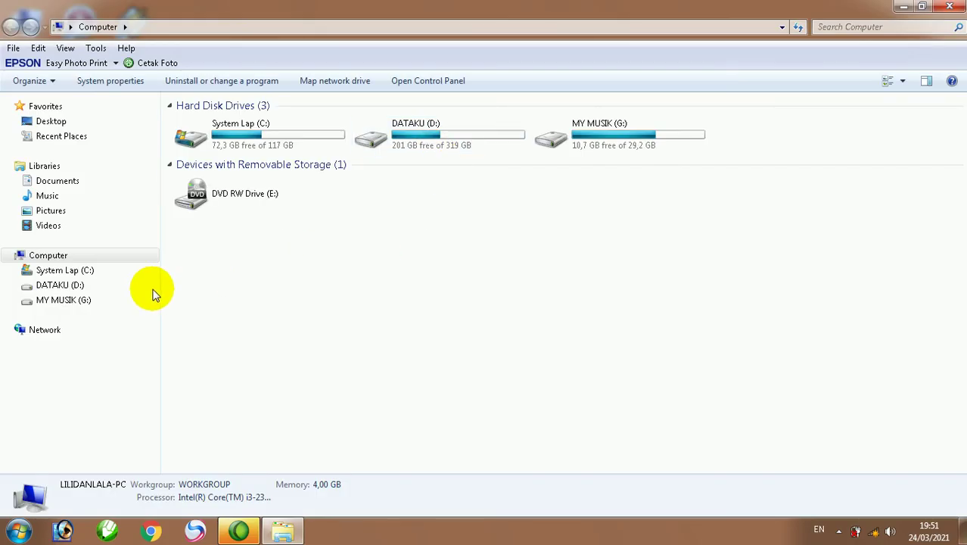
left_click(98, 285)
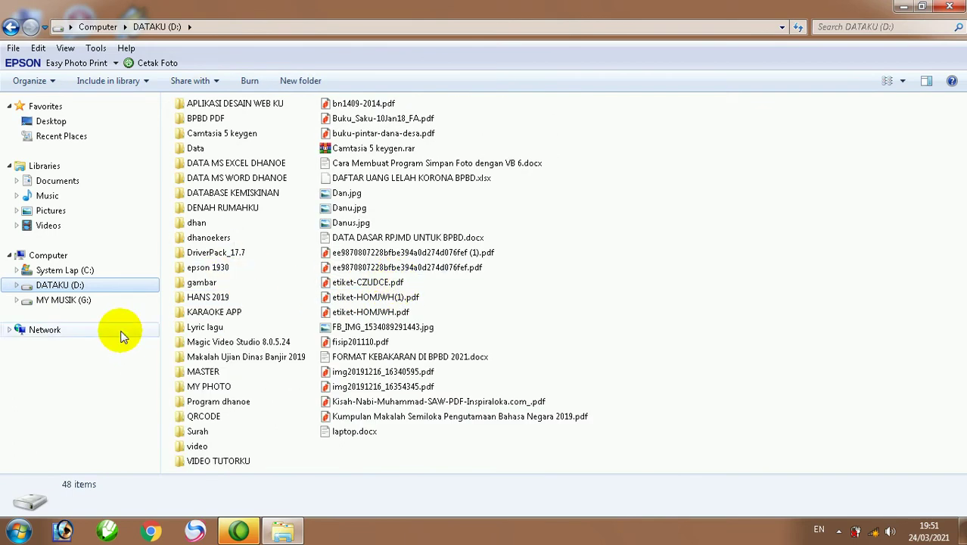
left_click(75, 300)
left_click(75, 286)
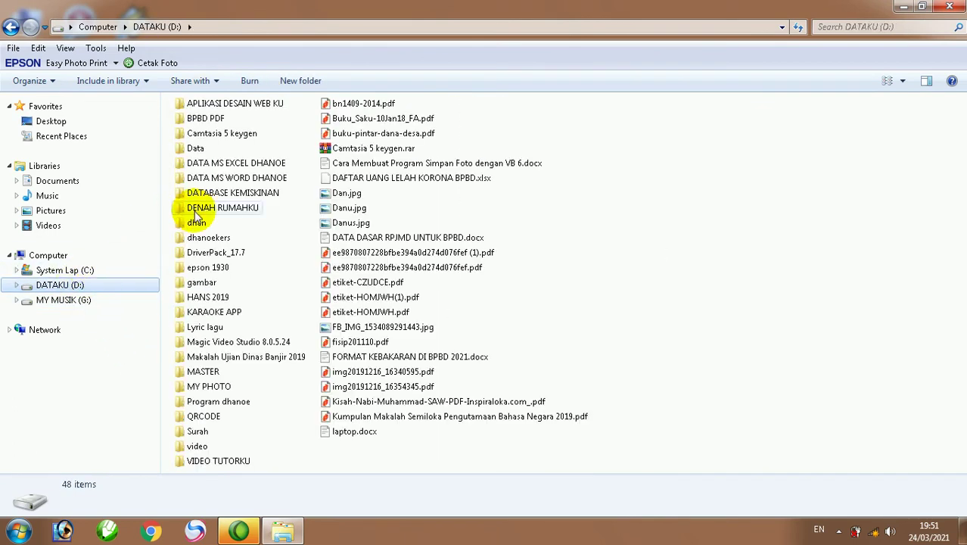
double_click(227, 372)
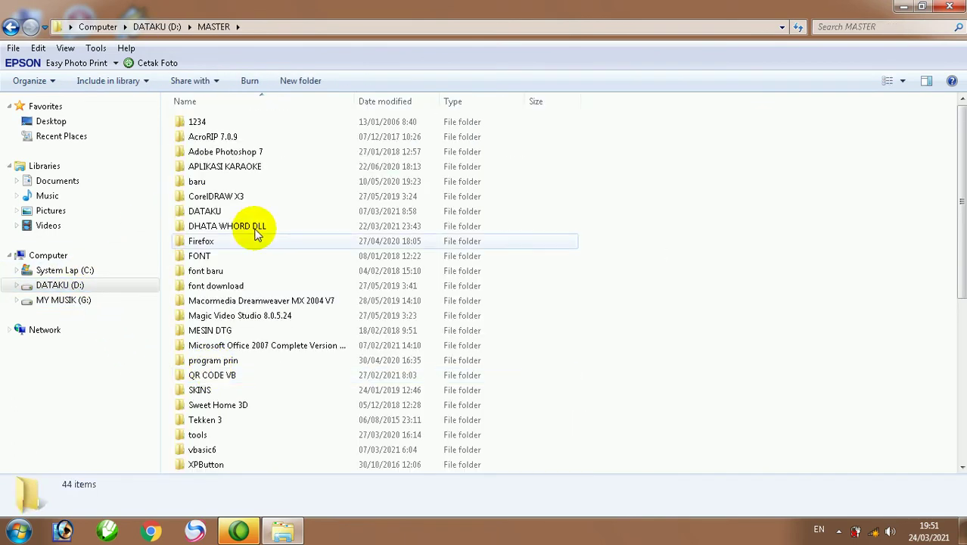
double_click(205, 125)
left_click(263, 217)
double_click(264, 218)
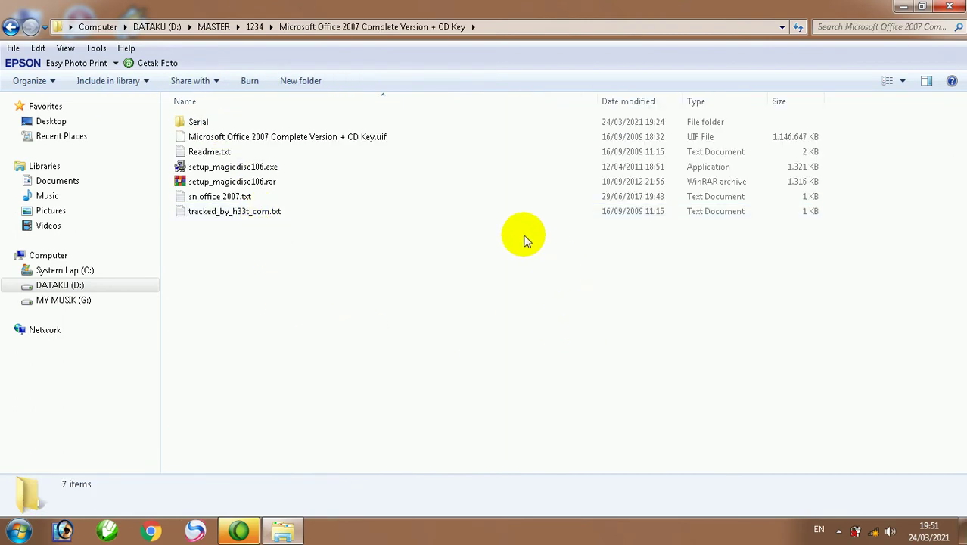
left_click(188, 139)
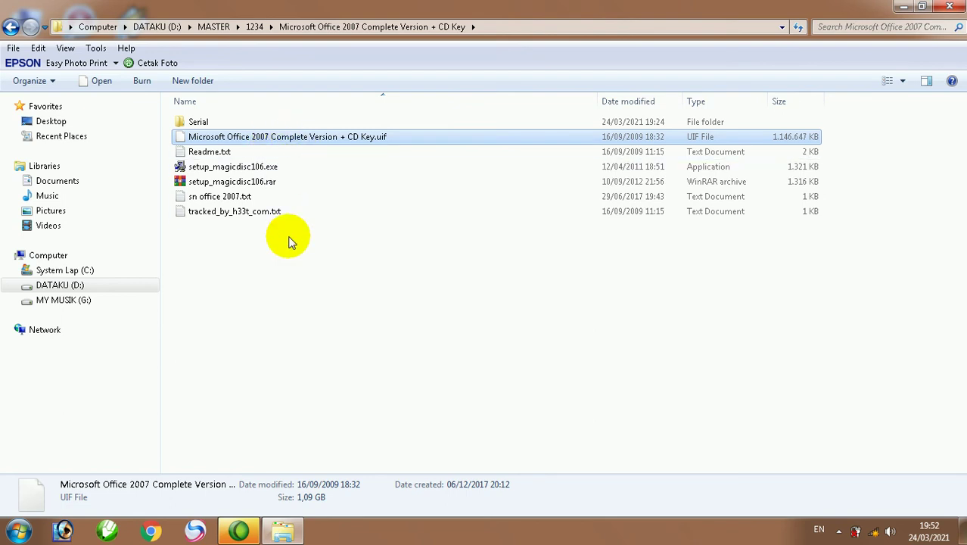
left_click(223, 271)
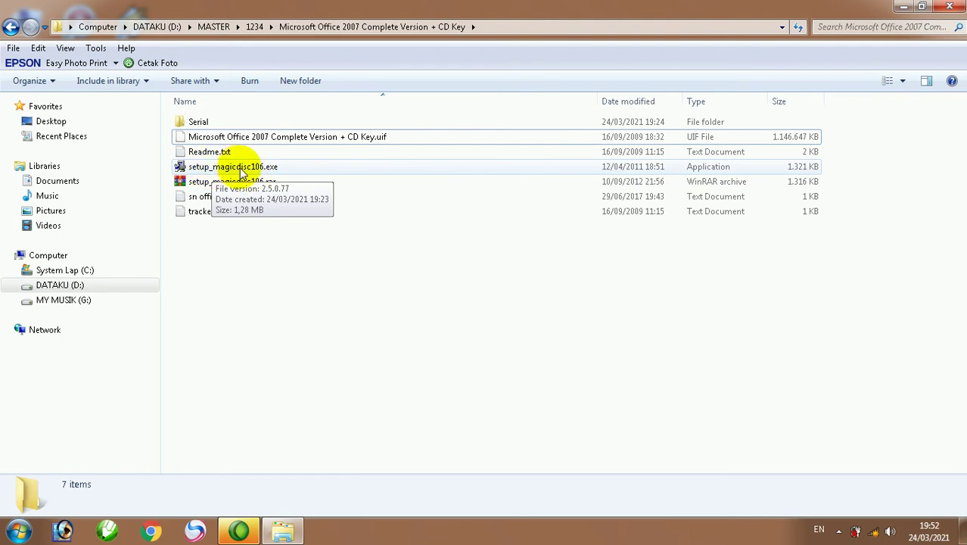
- Install MagicDisc 2.7.106 from setup_magicdisc106.exe into C:\Program Files\MagicDisc and minimize the folder window
double_click(219, 168)
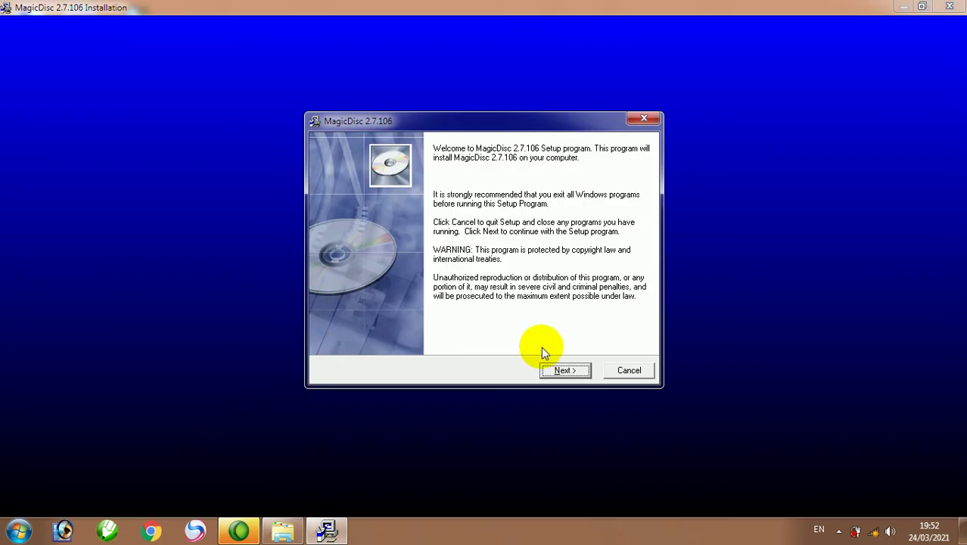
left_click(562, 371)
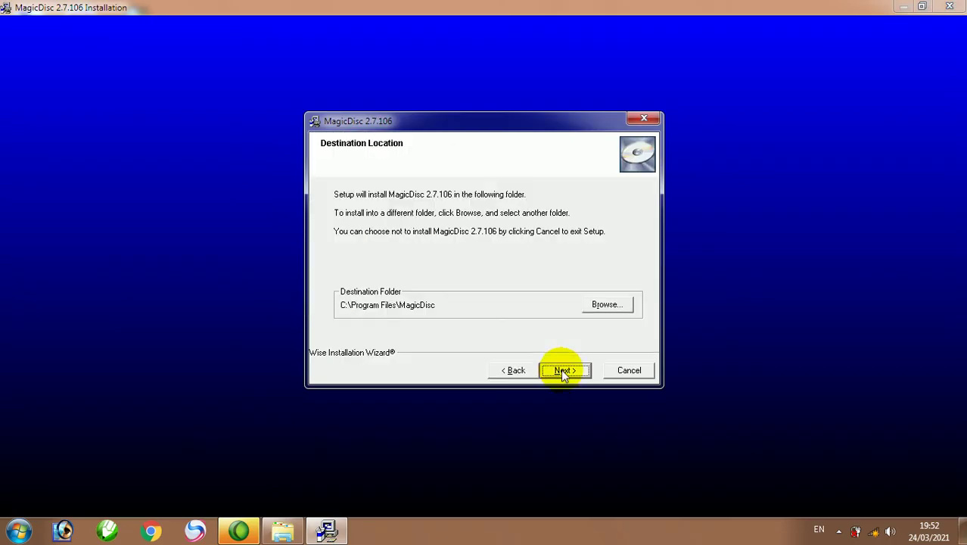
left_click(562, 370)
left_click(563, 371)
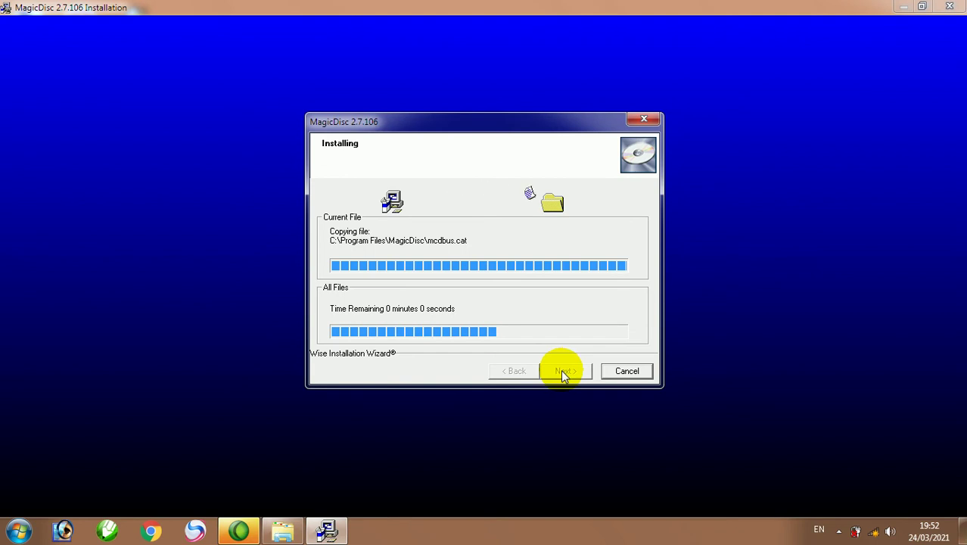
left_click(561, 370)
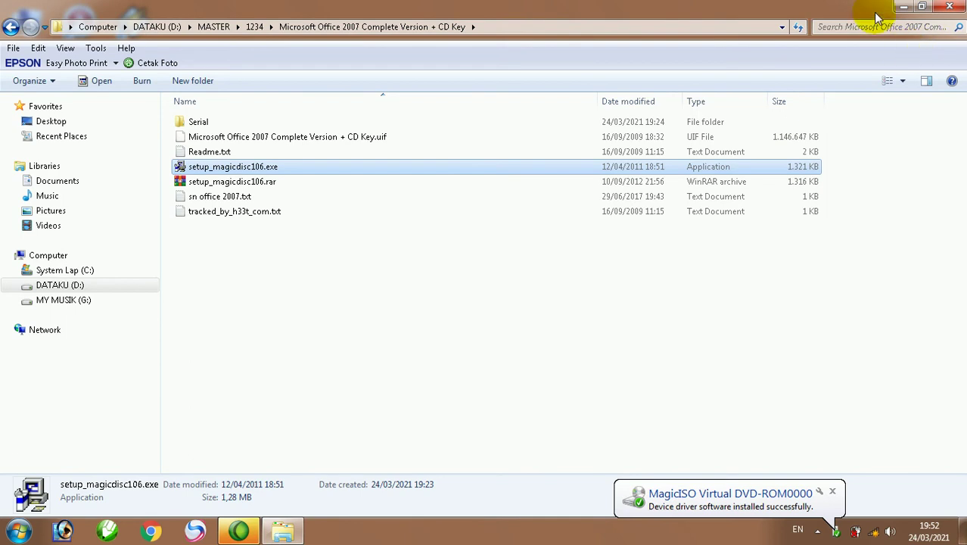
left_click(903, 7)
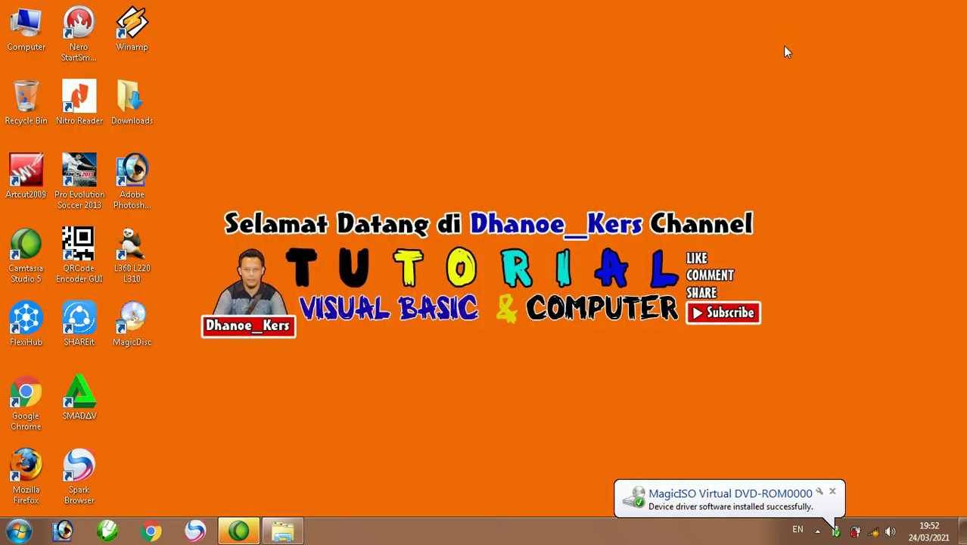
right_click(518, 94)
left_click(551, 133)
right_click(313, 93)
left_click(325, 132)
right_click(339, 121)
left_click(371, 161)
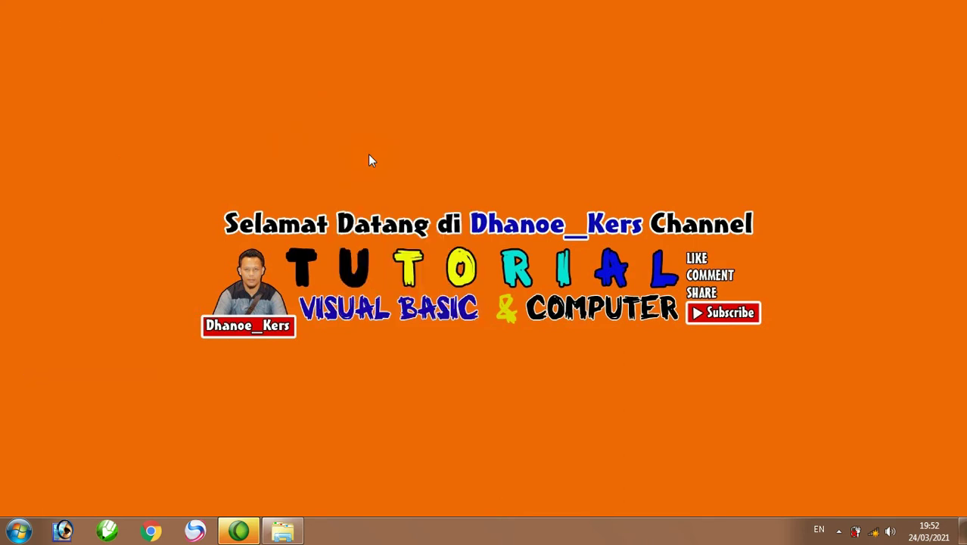
right_click(366, 95)
left_click(379, 136)
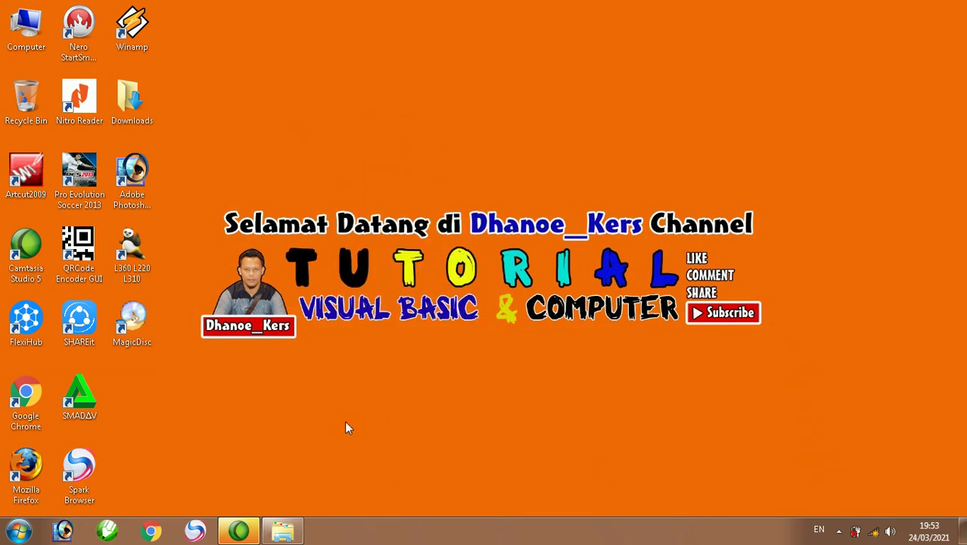
- Mount the Microsoft Office 2007 Complete Version UIF image on the MagicDisc virtual drive F:
left_click(839, 532)
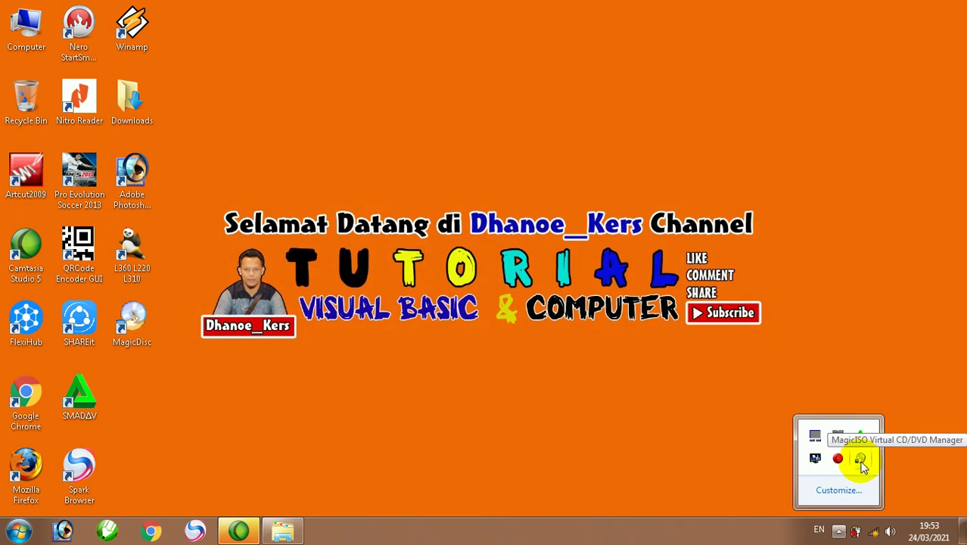
right_click(860, 460)
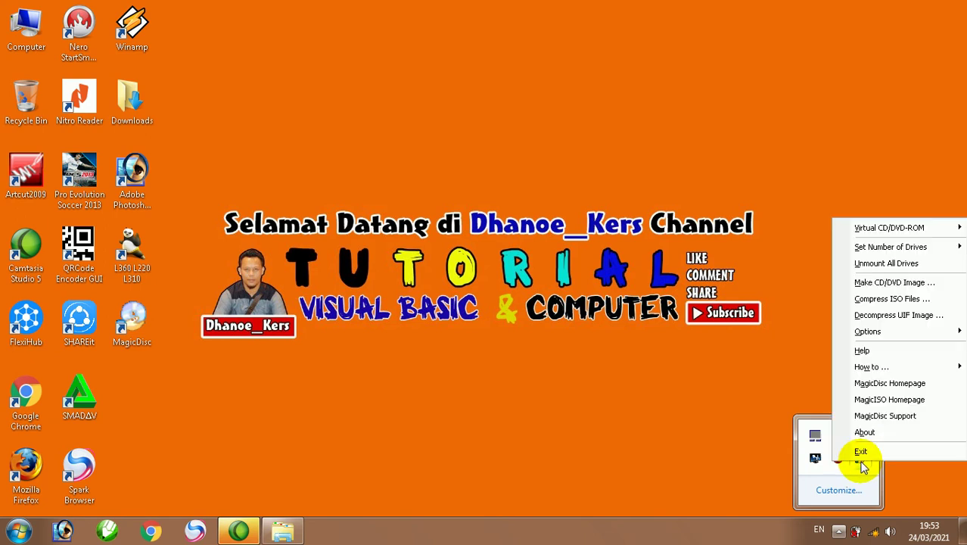
mouse_move(857, 232)
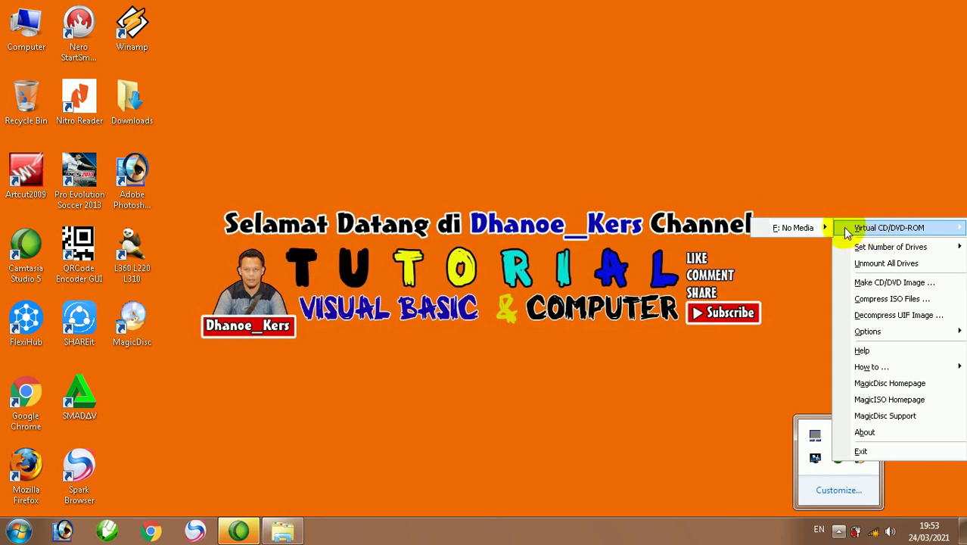
mouse_move(790, 232)
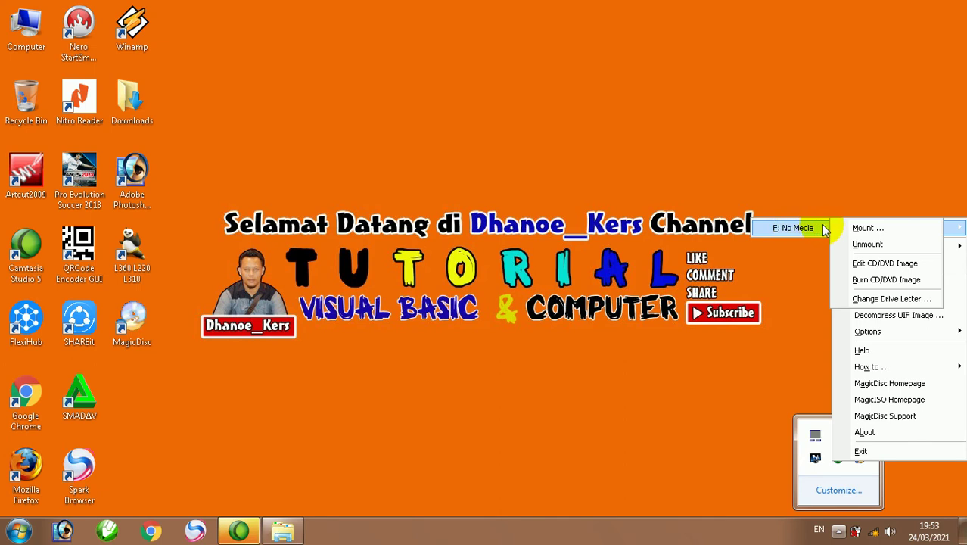
left_click(893, 229)
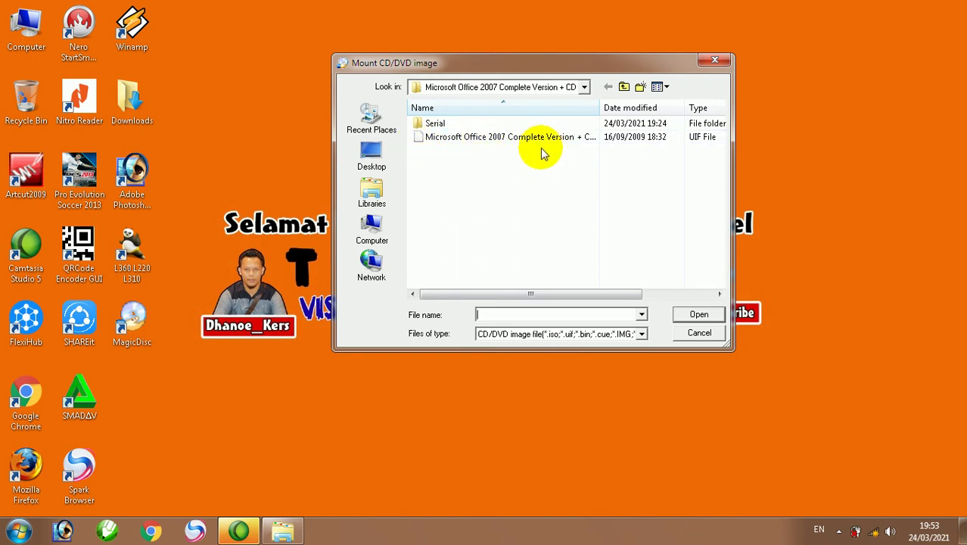
left_click(476, 139)
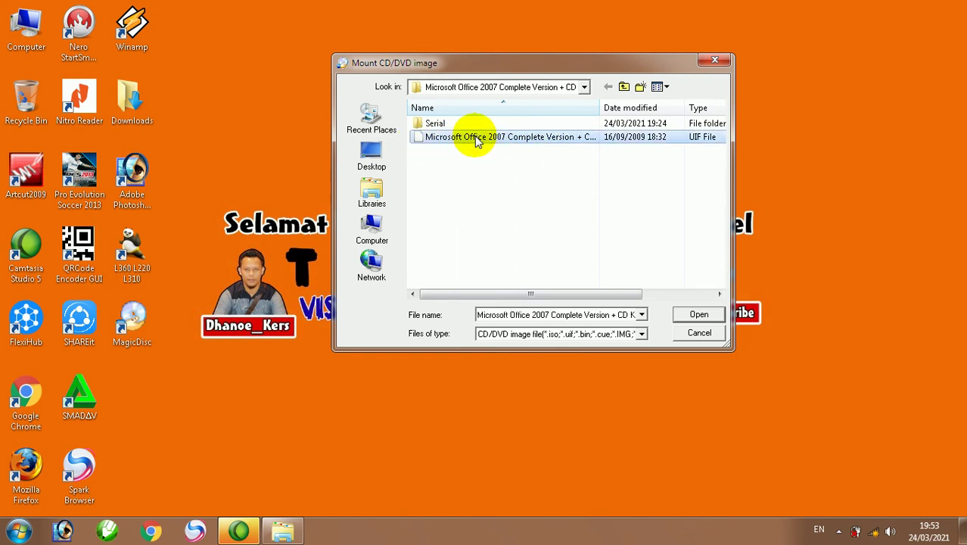
left_click(696, 317)
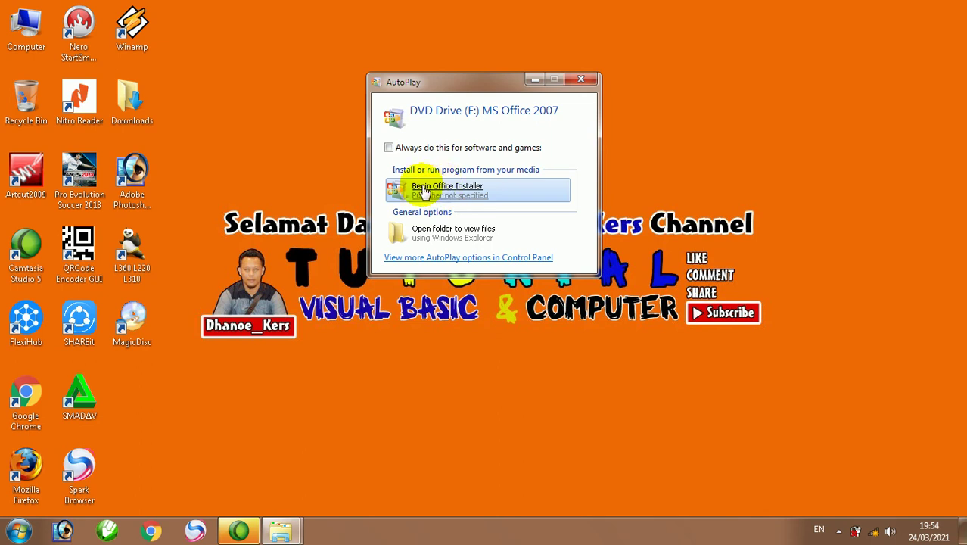
- Run the Office installer from the mounted DVD drive F: and start the Office 2007 Enterprise setup
left_click(448, 189)
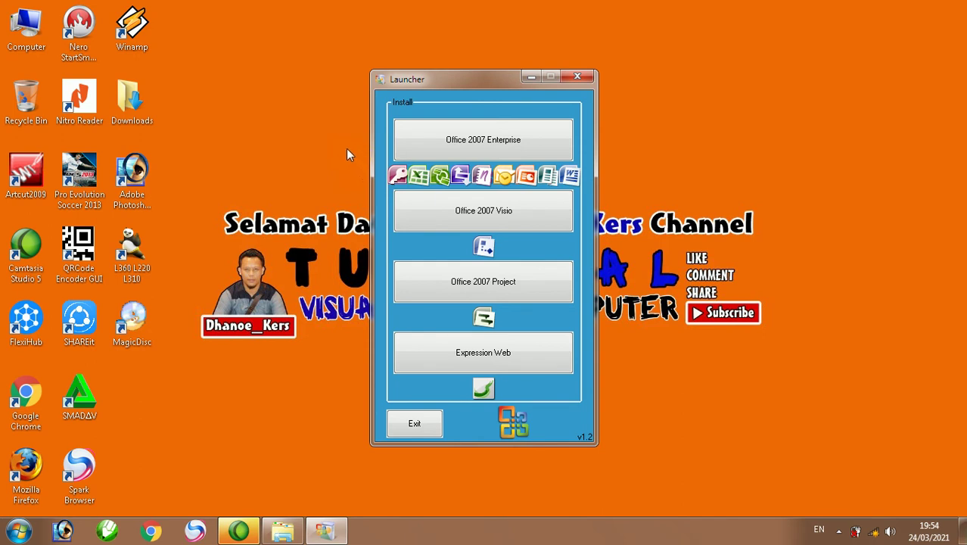
left_click(536, 144)
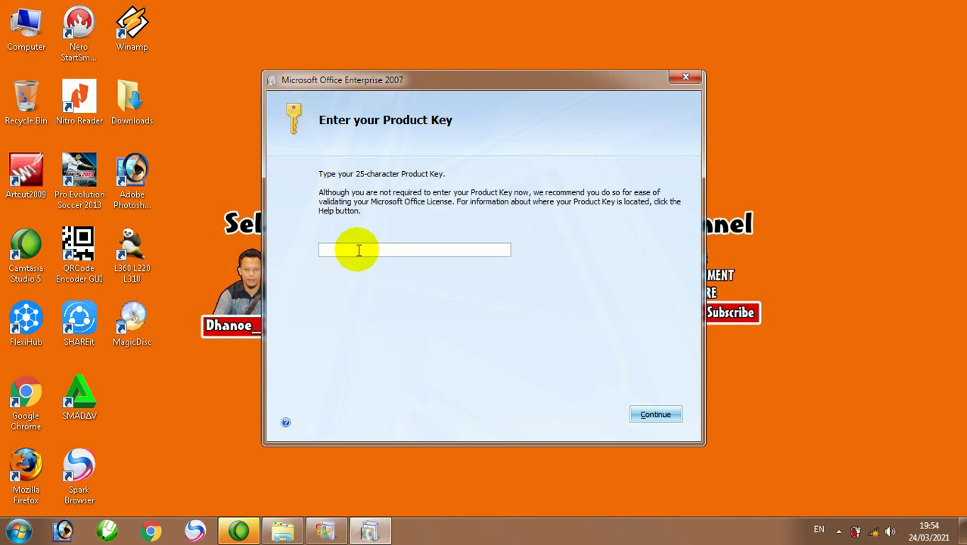
- Open sn office 2007.txt from the Office 2007 folder and select the product key in its text
left_click(282, 529)
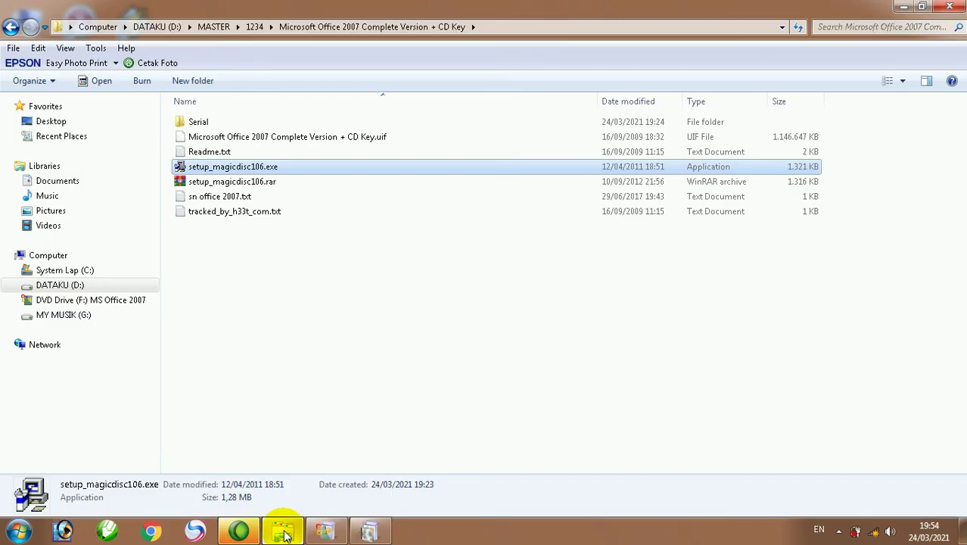
double_click(199, 197)
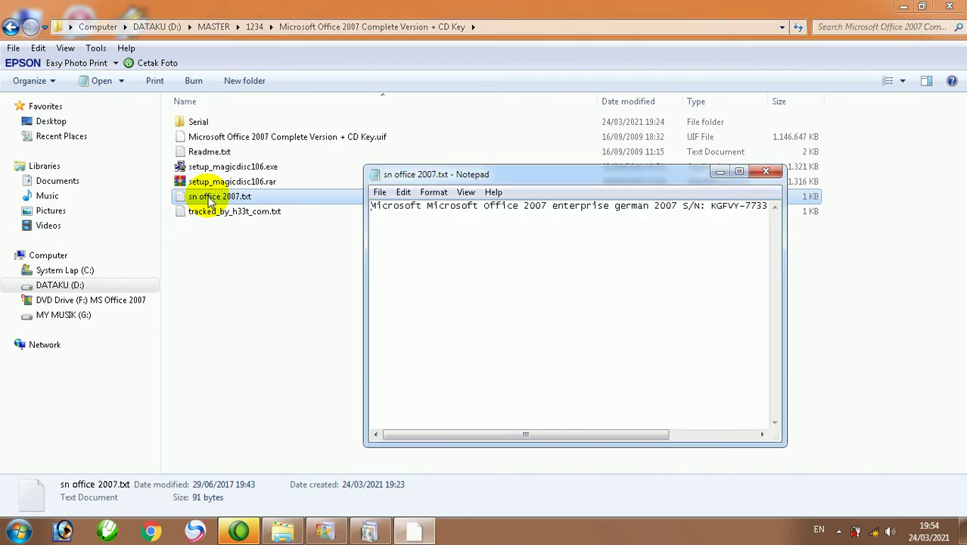
left_click_drag(541, 434, 612, 436)
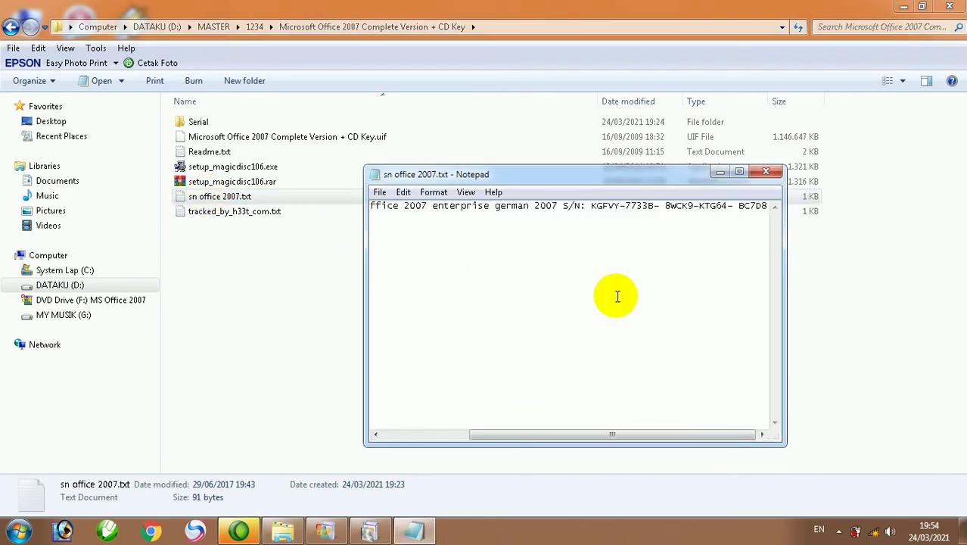
left_click(593, 207)
key("shift+Right")
key("shift+Right")
key("shift+Right")
key("shift+Right")
key("shift+Right")
key("shift+Right")
key("shift+Right")
key("shift+Right")
key("shift+Right")
key("shift+Right")
key("shift+Right")
key("shift+Right")
key("shift+Right")
key("shift+Right")
key("shift+Right")
key("shift+Right")
key("shift+Right")
key("shift+Right")
key("shift+Right")
key("shift+Right")
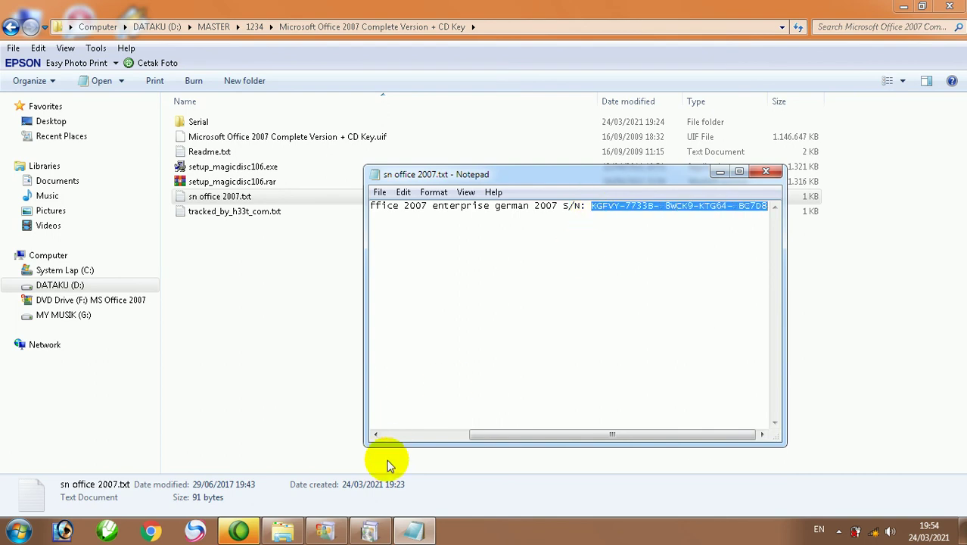
- Paste the copied product key into the Product Key field of the Office Enterprise 2007 setup and continue
left_click(369, 529)
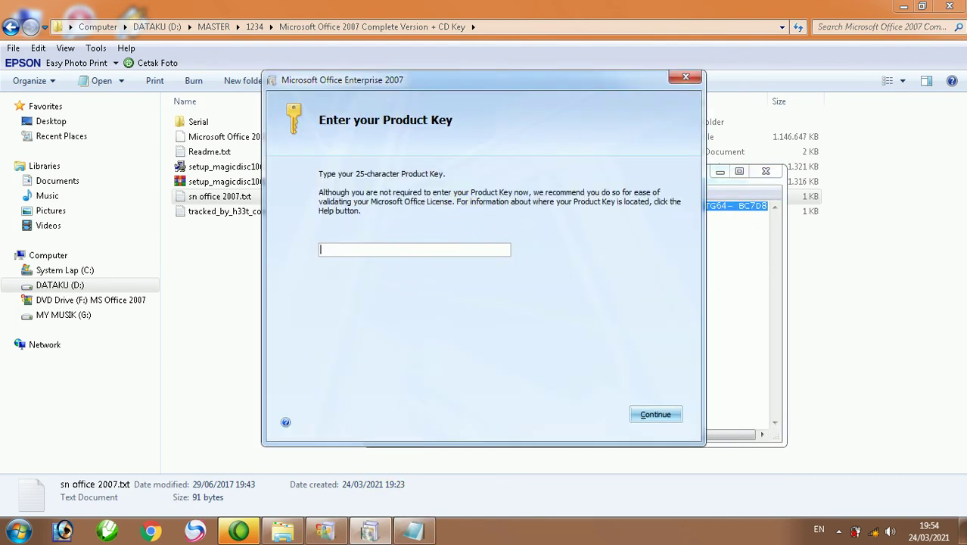
left_click(903, 6)
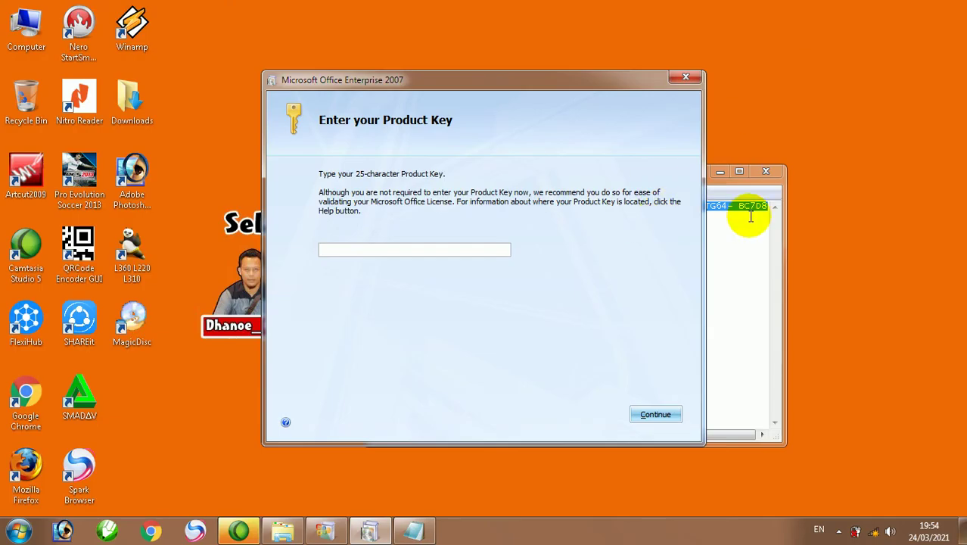
left_click(719, 171)
left_click(404, 250)
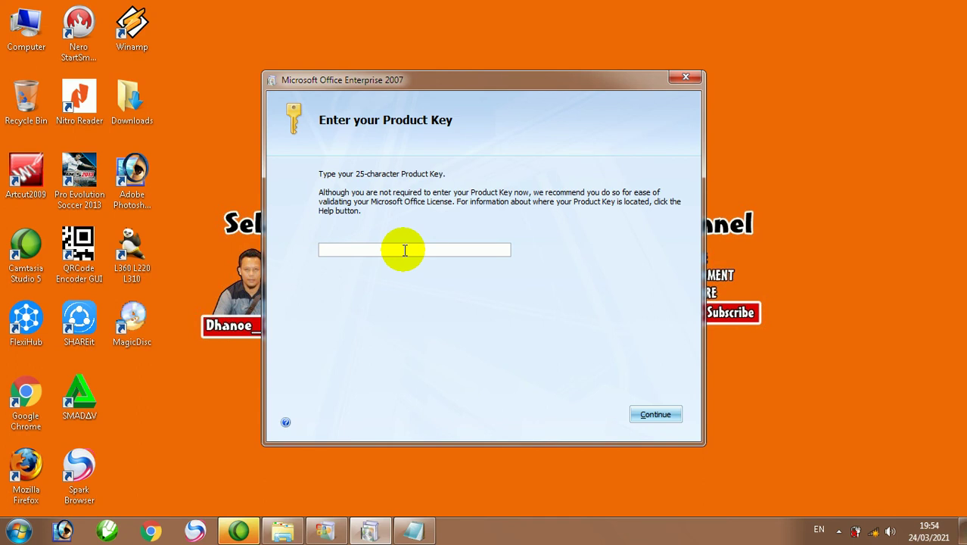
key("ctrl+v")
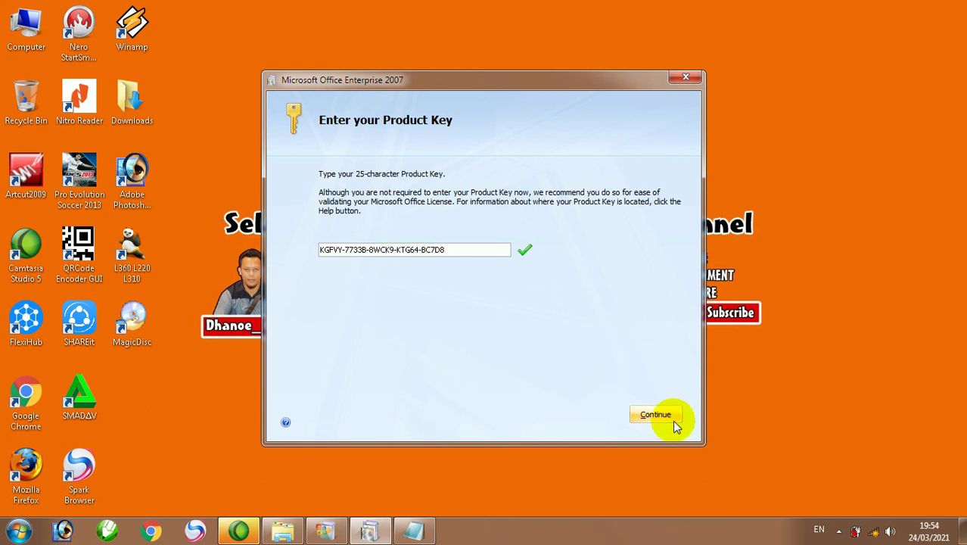
left_click(655, 415)
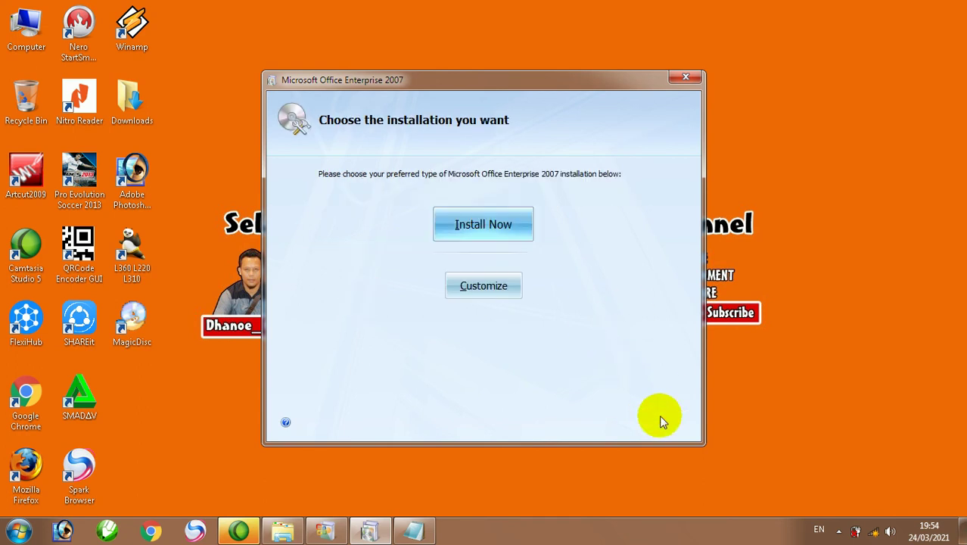
- Choose a customized Office installation and set Visio Viewer, Publisher and Outlook to Not Available
left_click(496, 292)
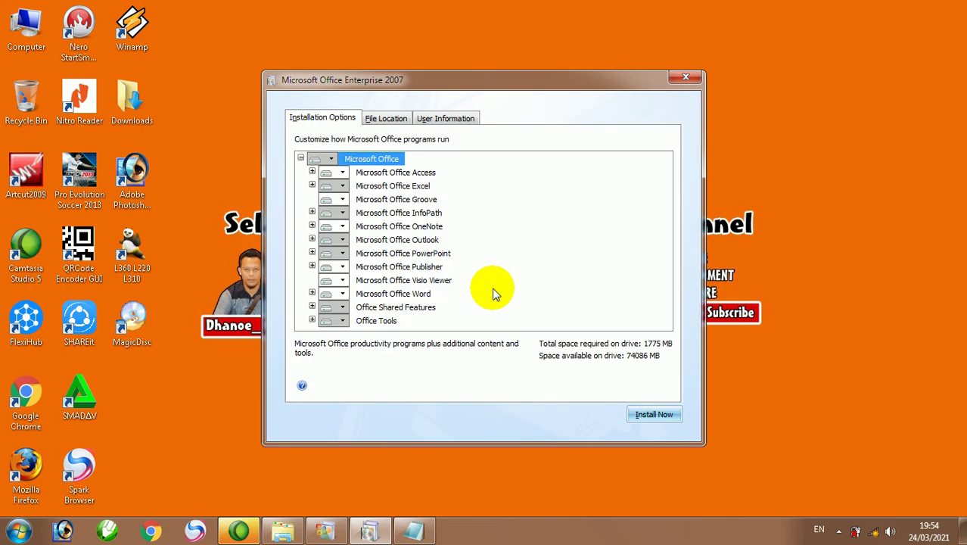
left_click_drag(543, 85, 556, 30)
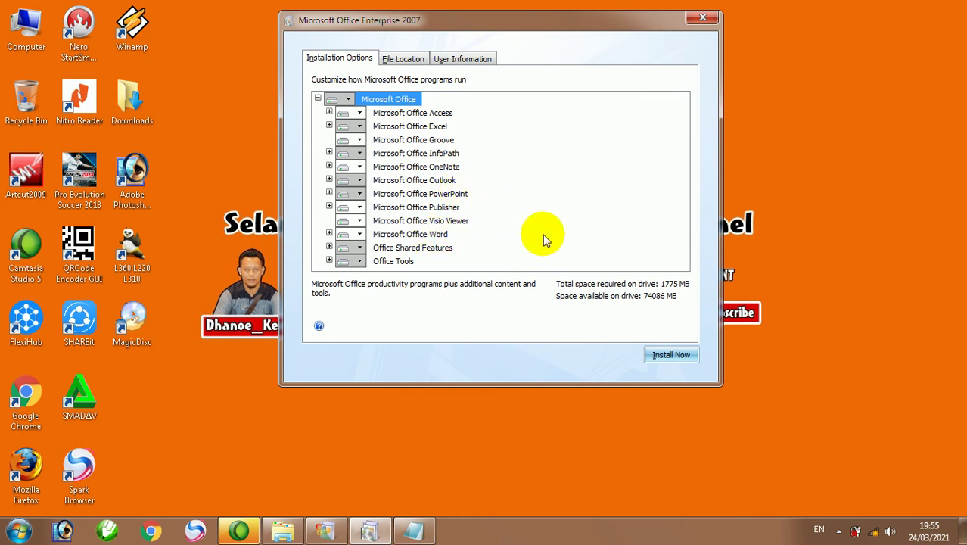
left_click(349, 221)
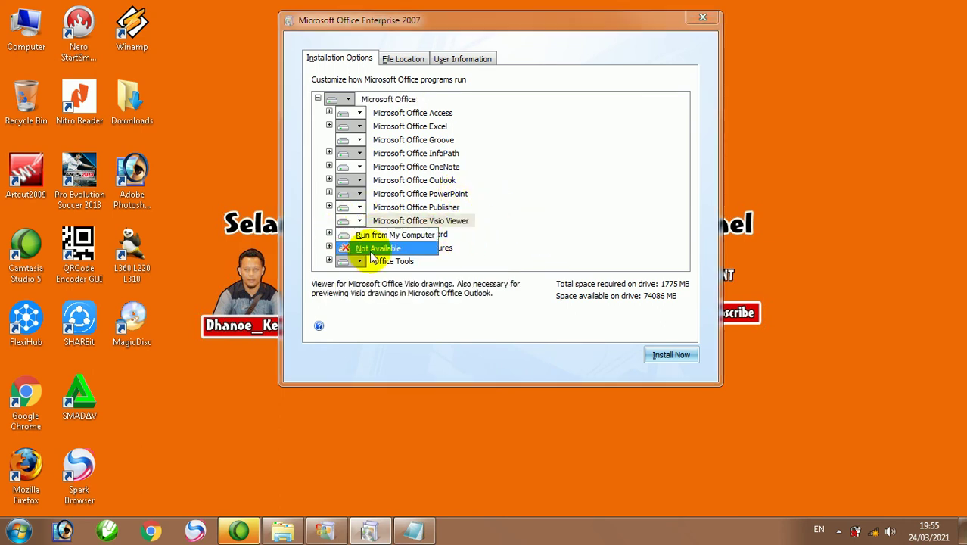
left_click(346, 246)
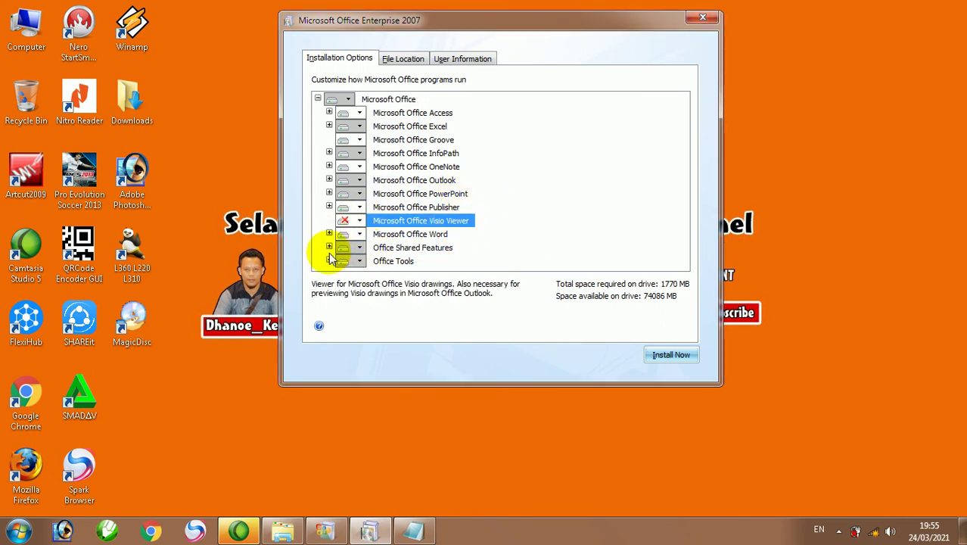
left_click(358, 208)
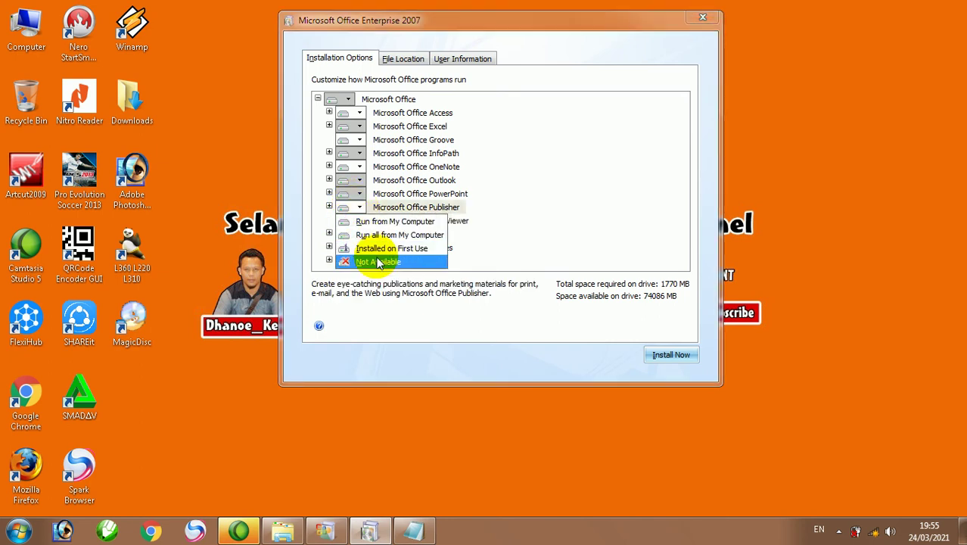
left_click(363, 258)
left_click(358, 181)
left_click(380, 236)
- Set OneNote, InfoPath and Groove to Not Available and start the Office installation
left_click(359, 166)
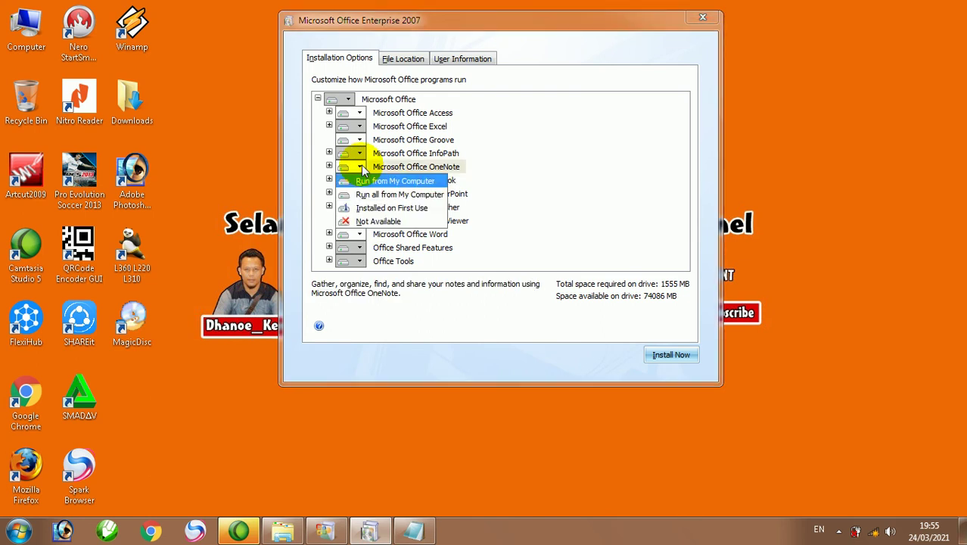
left_click(364, 221)
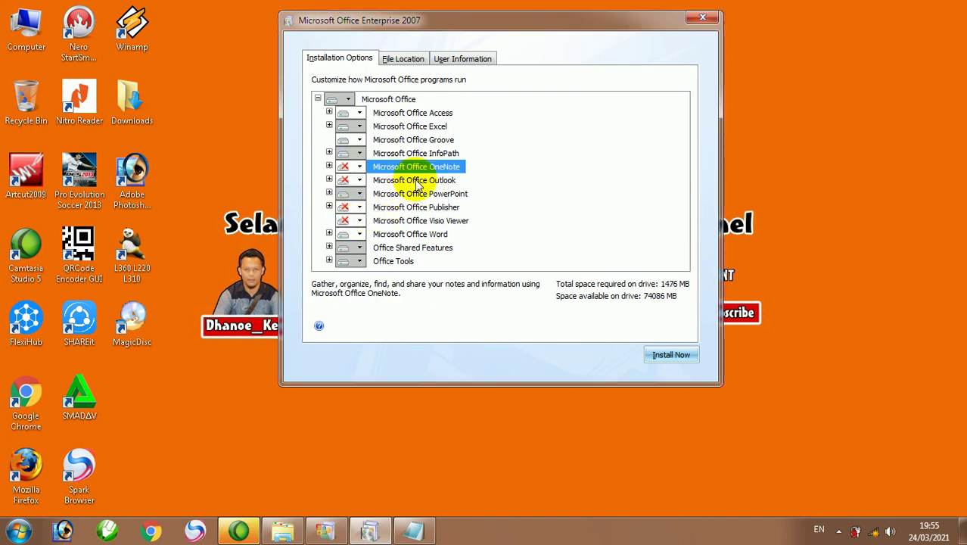
left_click(359, 153)
left_click(365, 206)
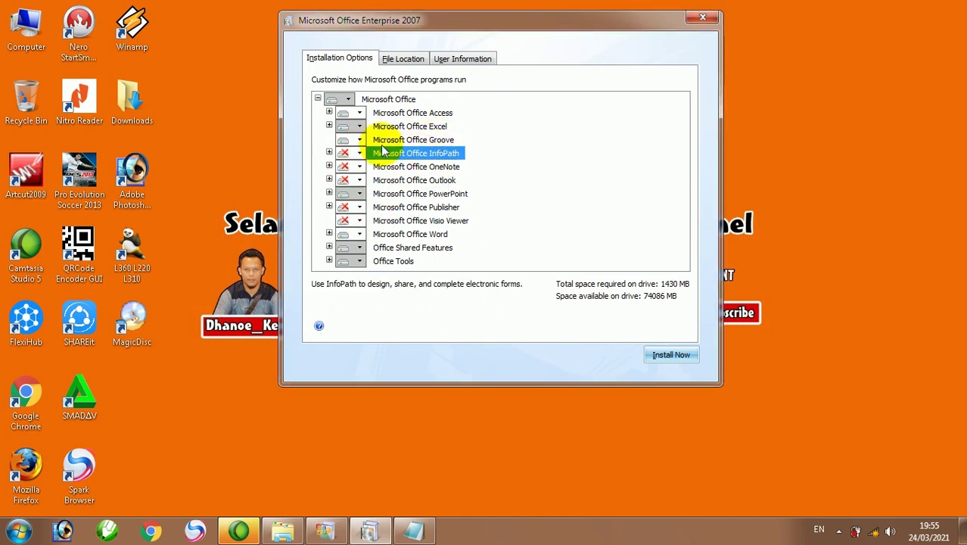
left_click(359, 140)
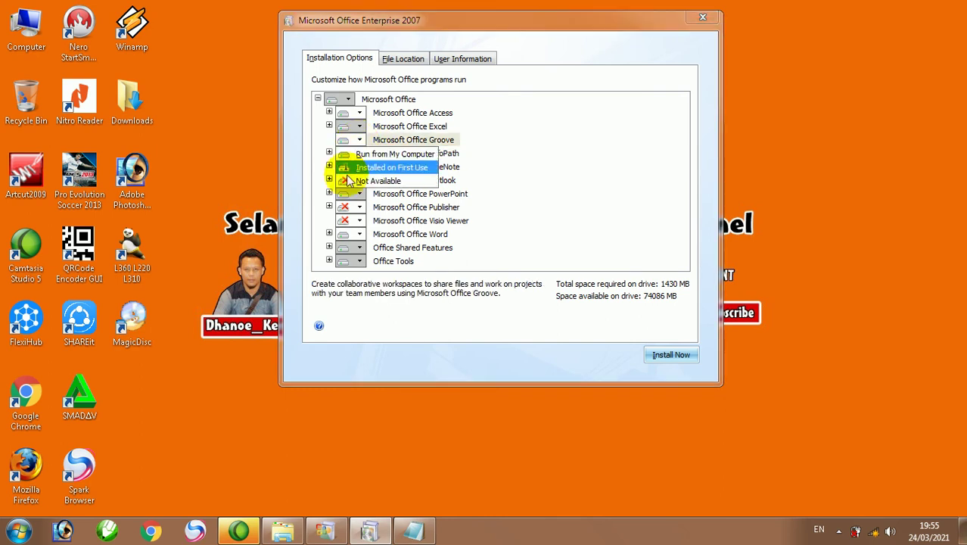
left_click(375, 181)
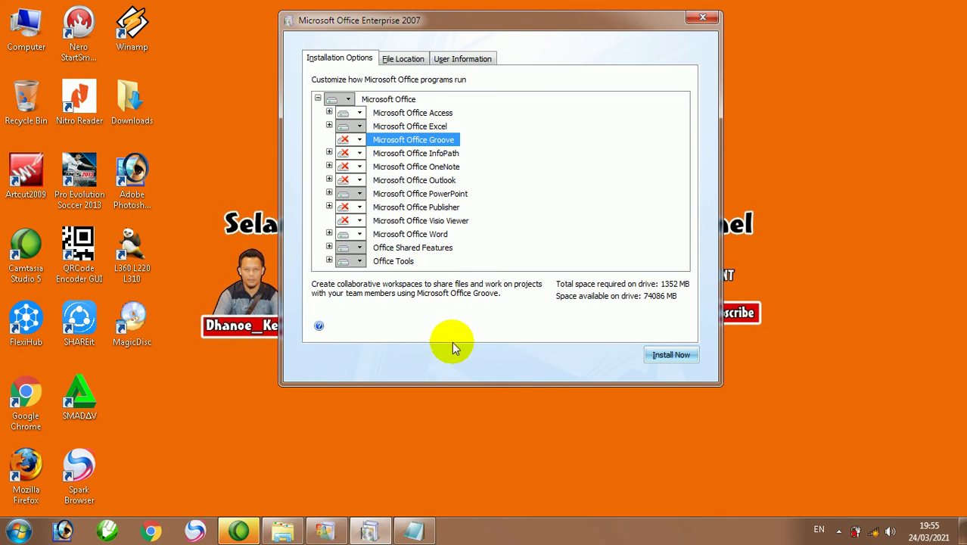
left_click(671, 355)
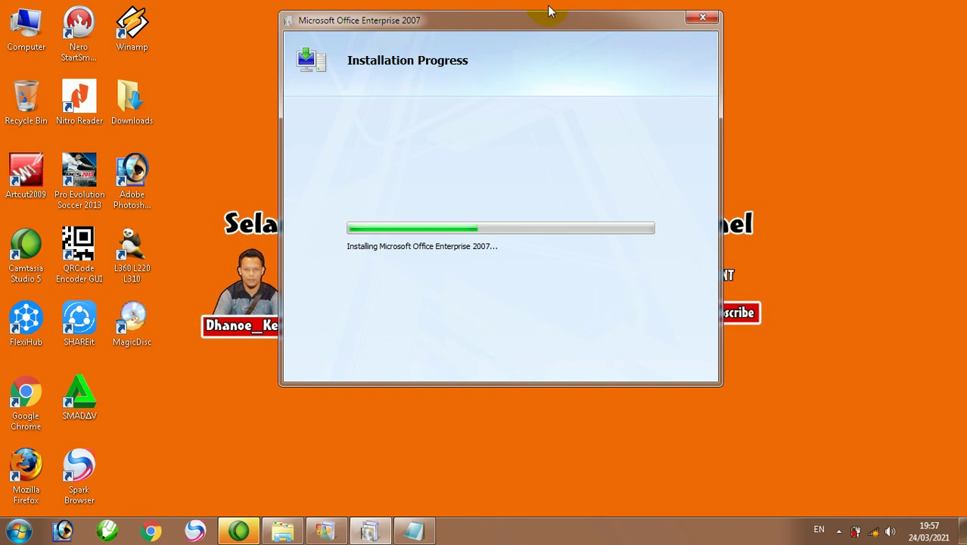
left_click_drag(546, 20, 530, 391)
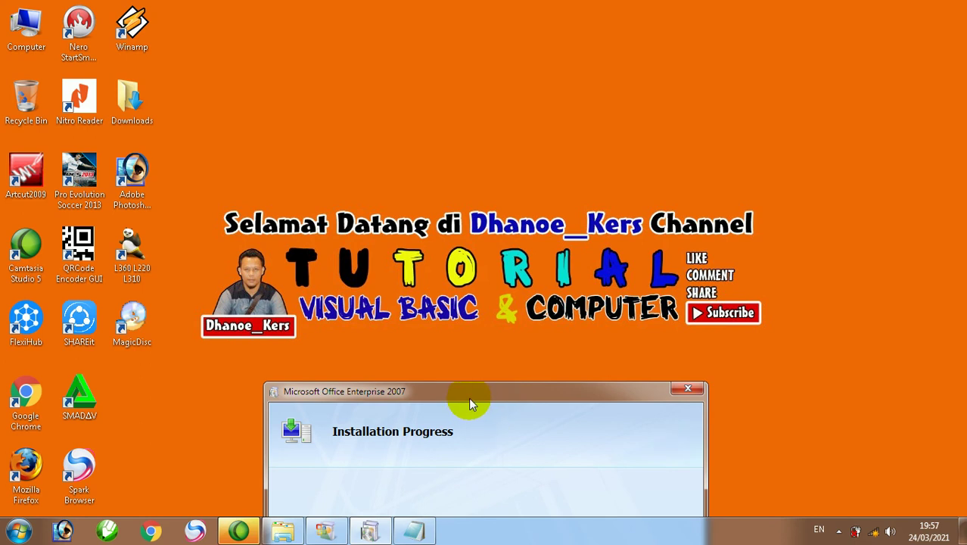
left_click_drag(469, 397, 484, 98)
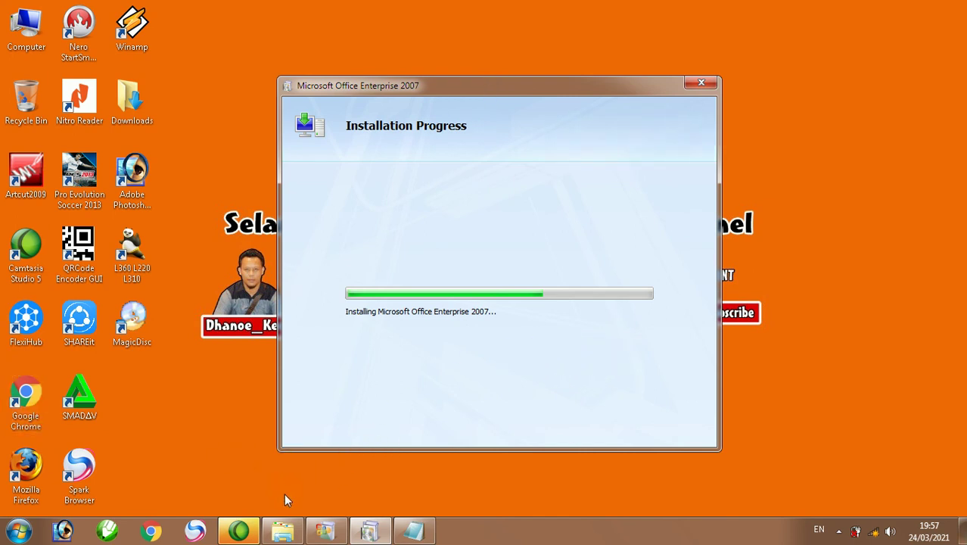
- Examine the hard disks and DVD drives in the Computer folder while Office installs, and minimize the folder window
mouse_move(282, 531)
left_click(283, 454)
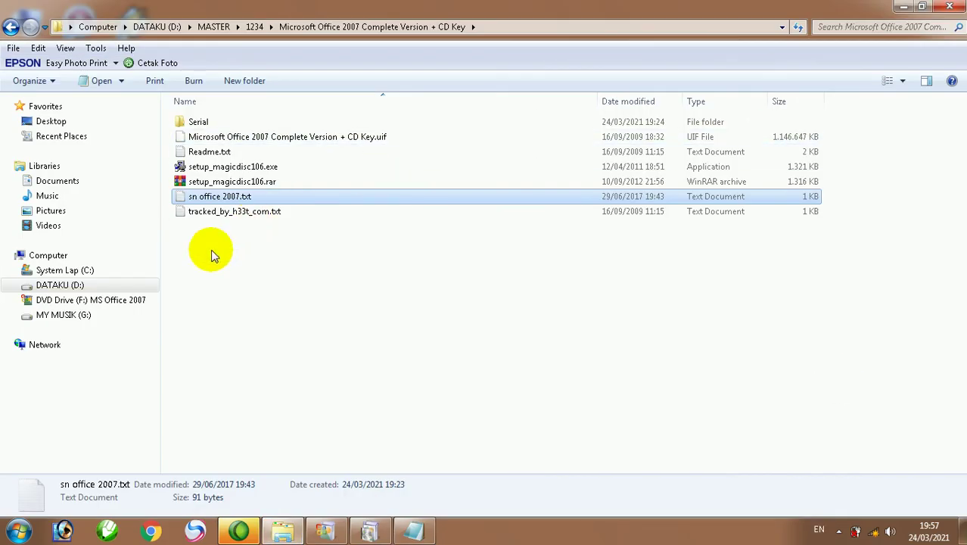
left_click(46, 255)
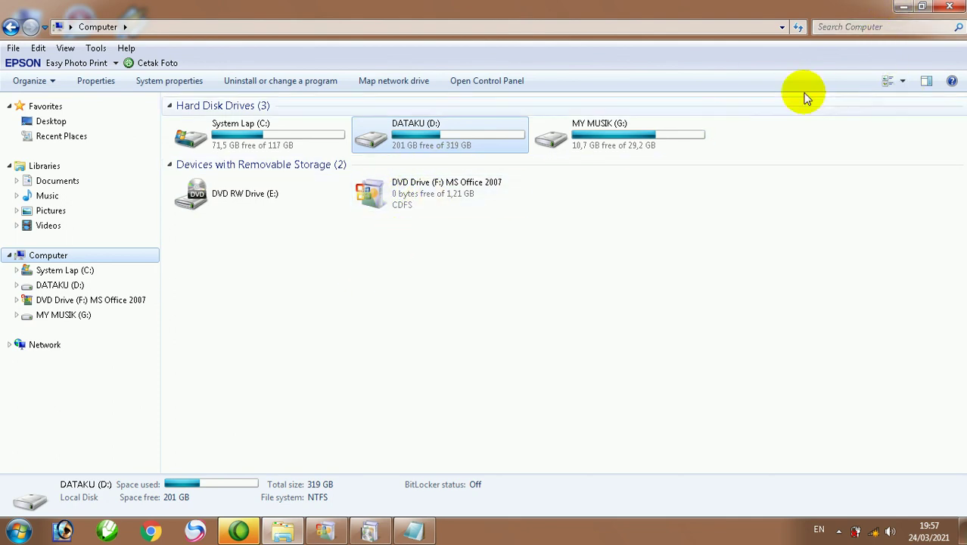
left_click(904, 8)
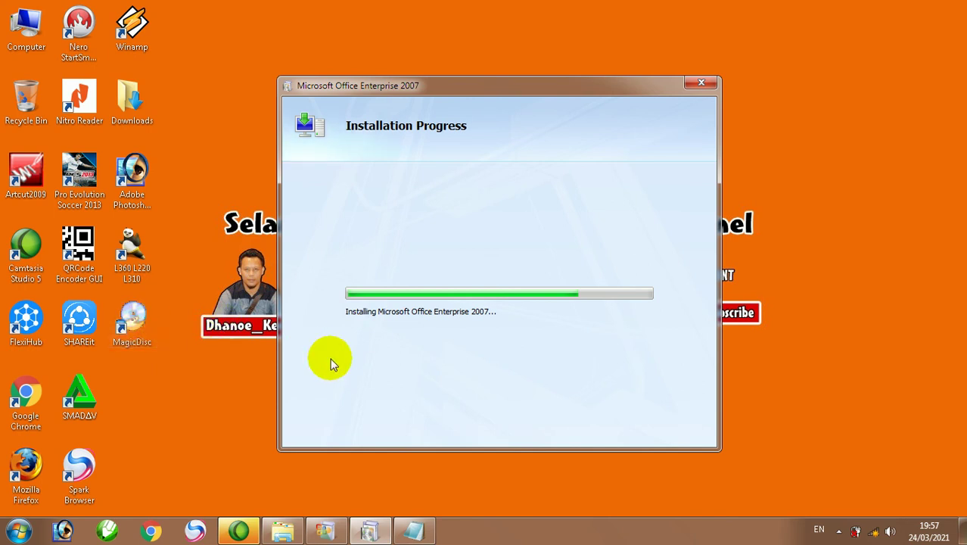
left_click(281, 530)
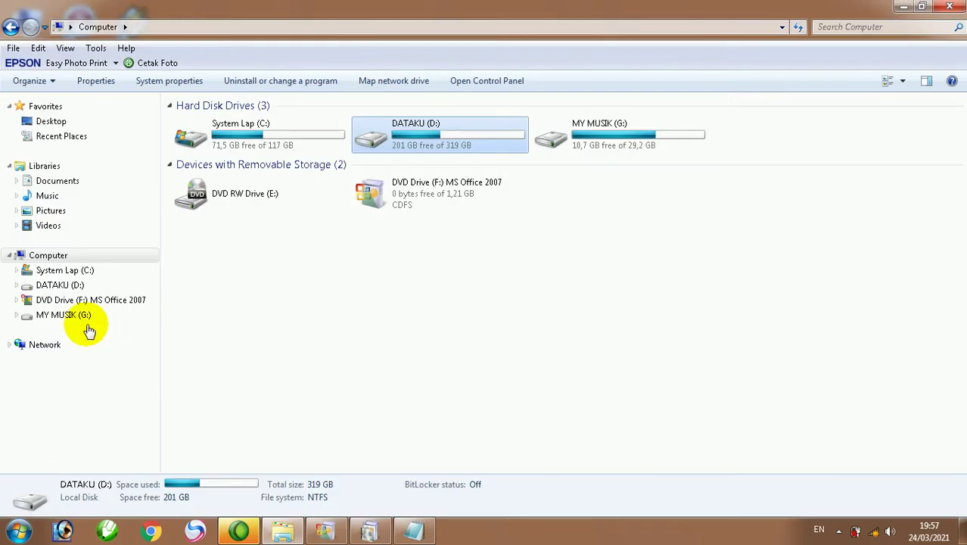
left_click_drag(201, 235, 254, 192)
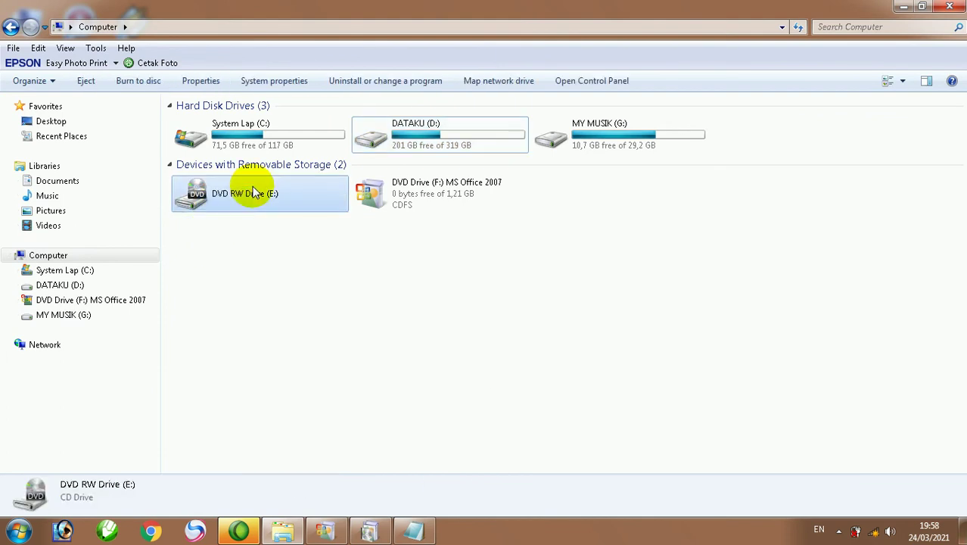
left_click(195, 227)
left_click_drag(184, 227, 227, 191)
mouse_move(176, 238)
left_mouse_down()
mouse_move(249, 205)
mouse_move(287, 229)
left_mouse_up()
left_click(907, 6)
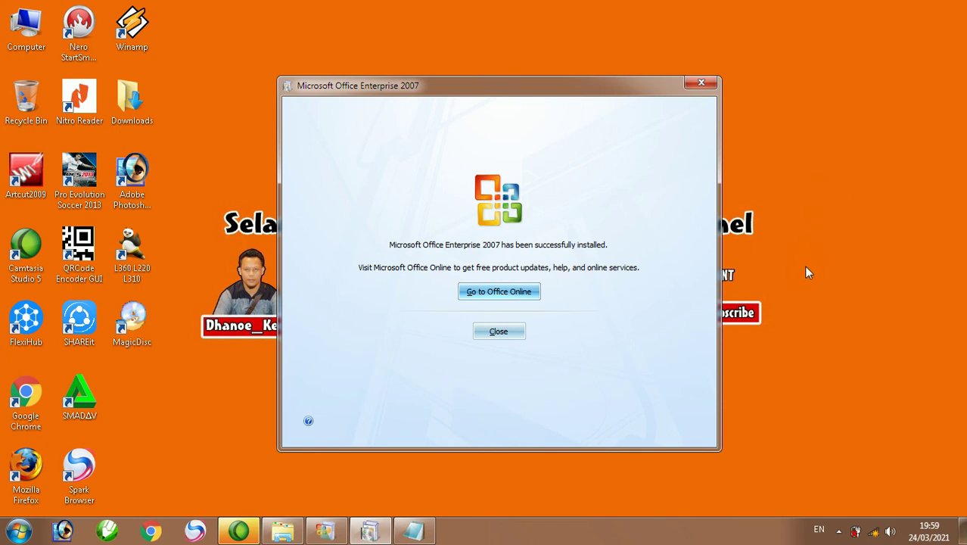
- Close the completed Office Enterprise 2007 setup and the Launcher window
left_click(491, 333)
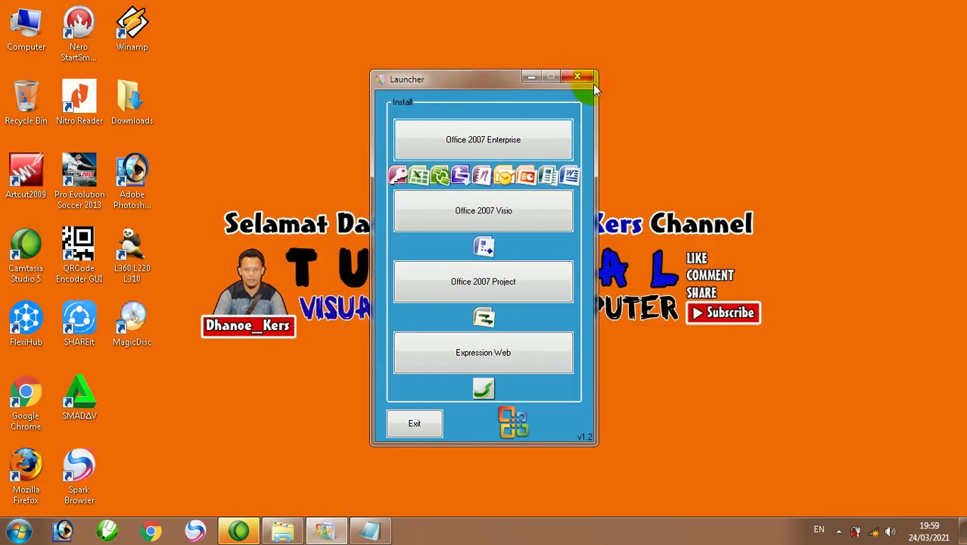
left_click(581, 76)
right_click(376, 66)
left_click(405, 106)
right_click(403, 102)
left_click(423, 137)
right_click(424, 136)
left_click(469, 178)
- Launch Microsoft Office Word 2007 from the Microsoft Office program group to check the installation, and close it
left_click(17, 530)
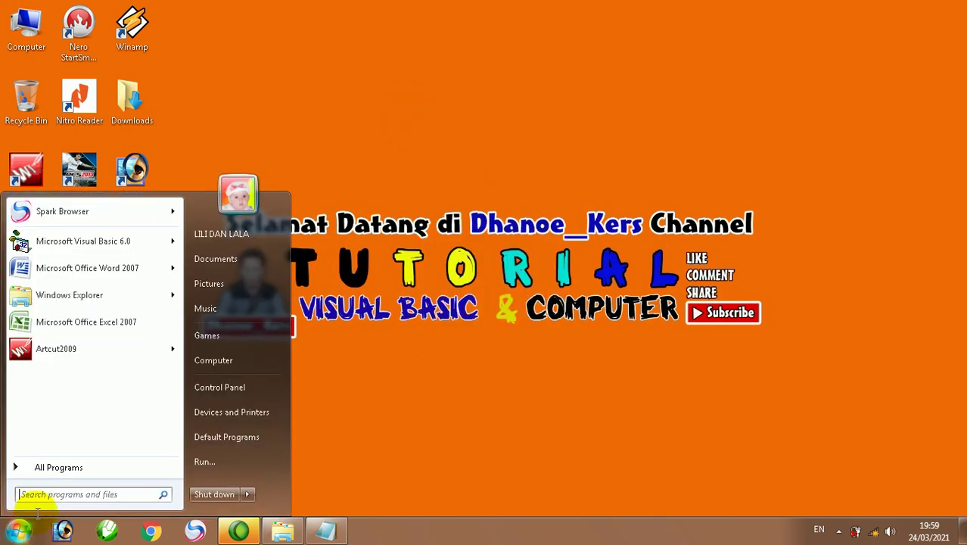
left_click(79, 467)
scroll(109, 404, "down", 5)
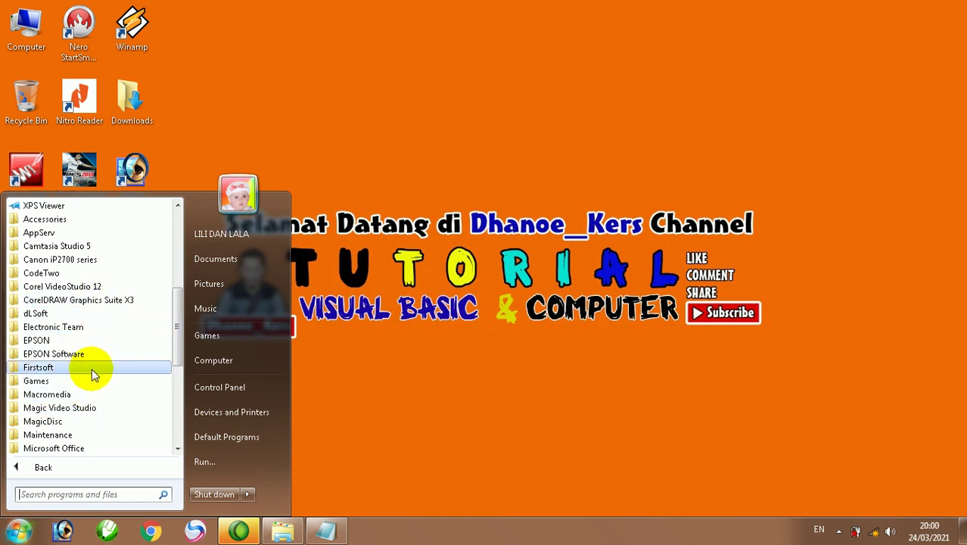
left_click(72, 434)
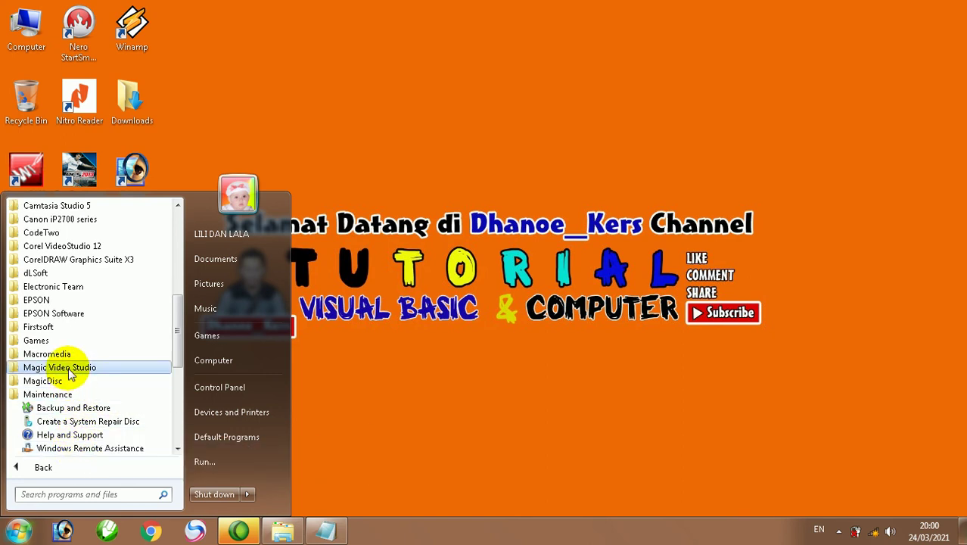
scroll(83, 370, "down", 3)
left_click(72, 342)
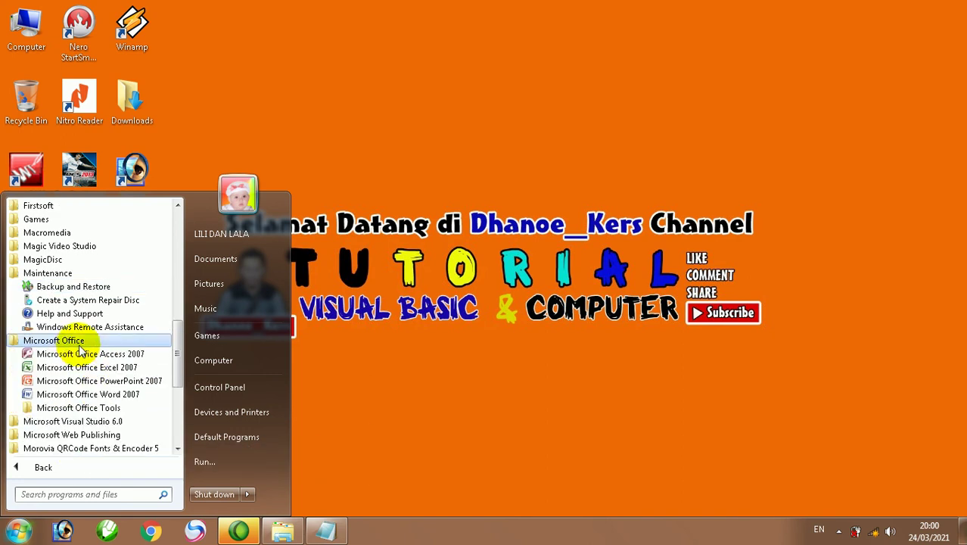
left_click(77, 394)
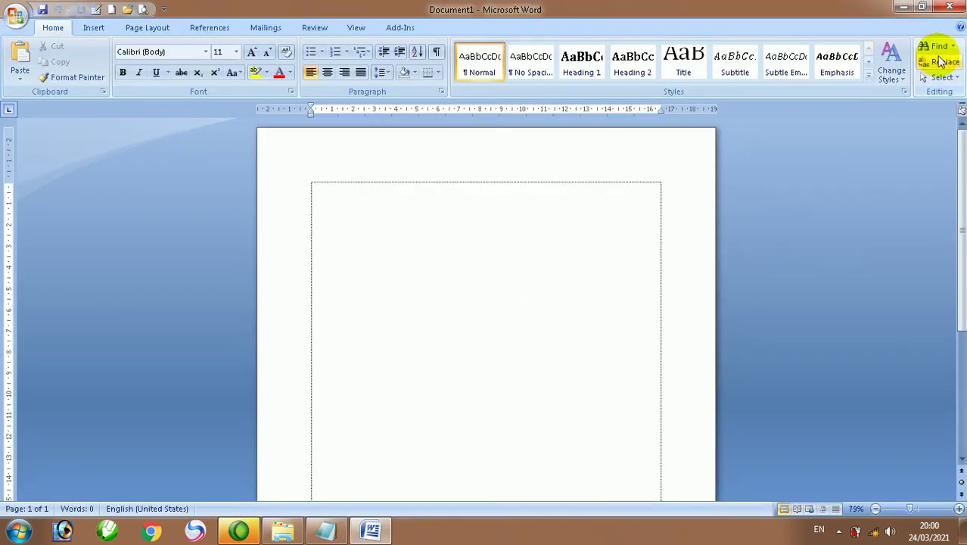
left_click(949, 6)
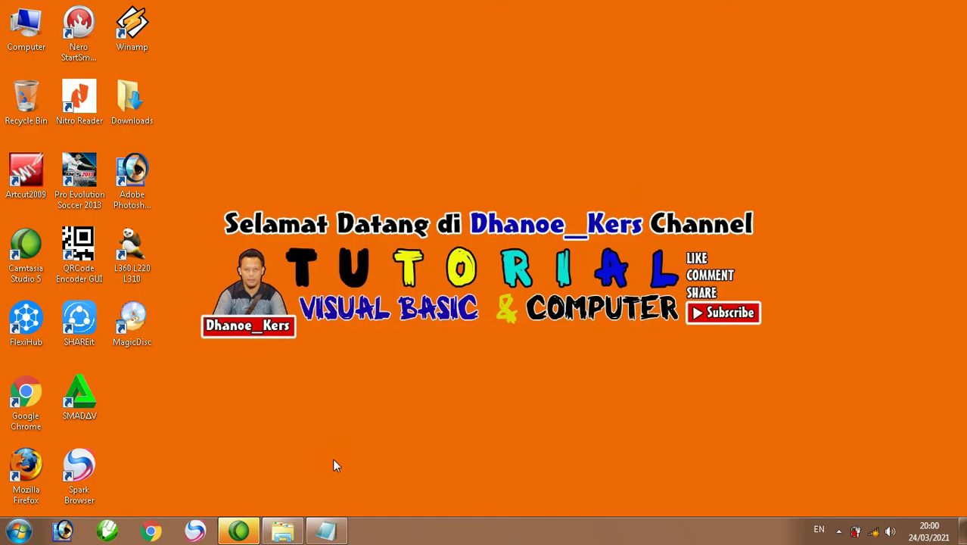
- Check the virtual DVD drive F: in the Computer folder and close the folder window
left_click(282, 530)
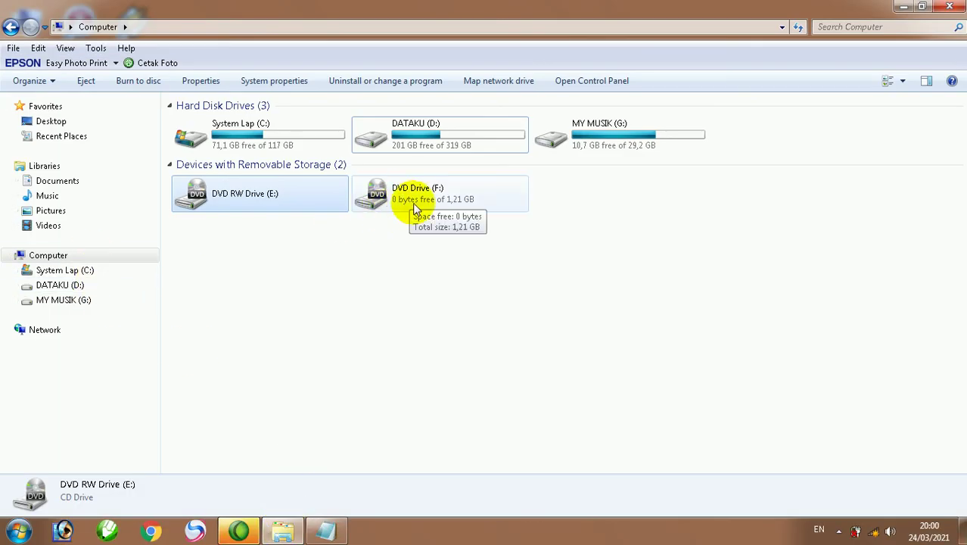
left_click(950, 7)
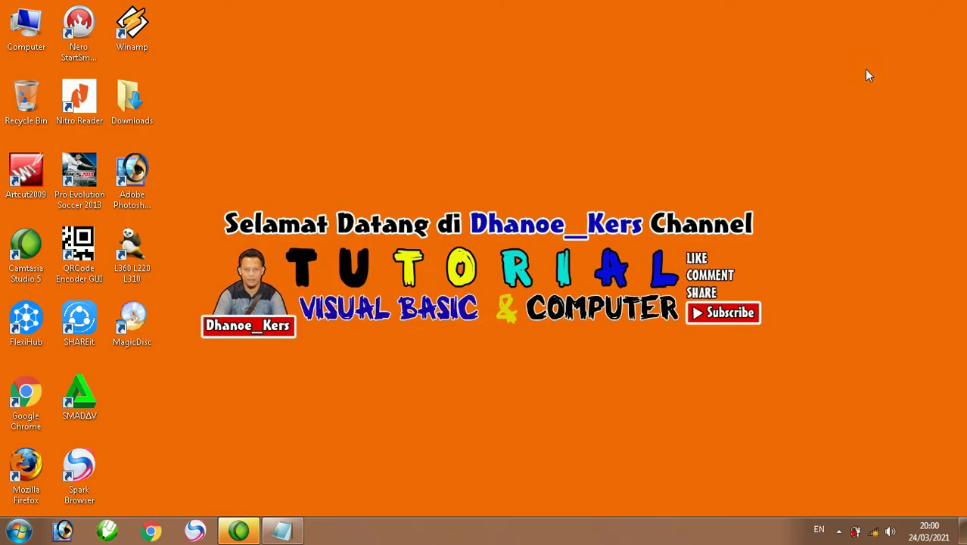
- Unmount the Microsoft Office 2007 Complete Version + CD Key.uif image from virtual drive F: in MagicDisc
left_click(839, 531)
right_click(863, 463)
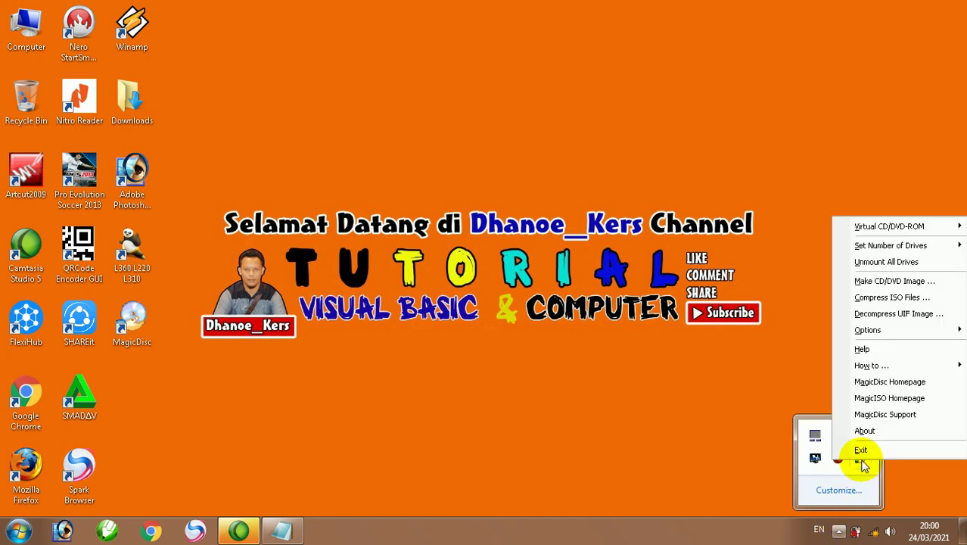
mouse_move(891, 230)
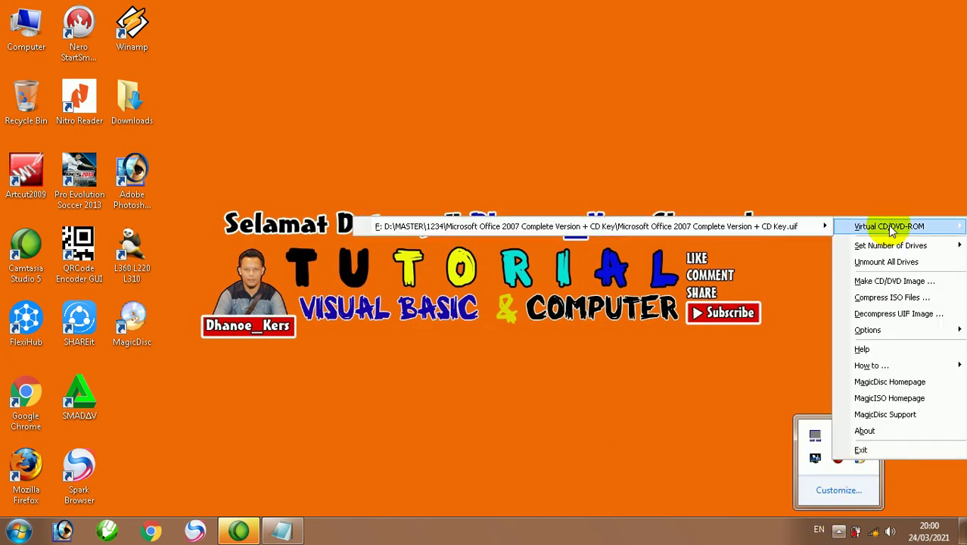
mouse_move(763, 226)
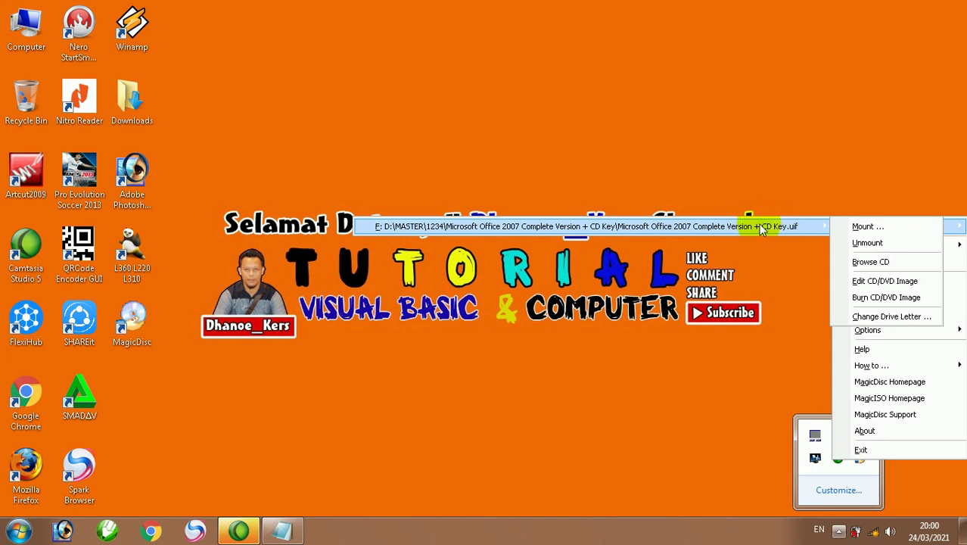
left_click(885, 243)
right_click(563, 108)
left_click(634, 149)
right_click(364, 78)
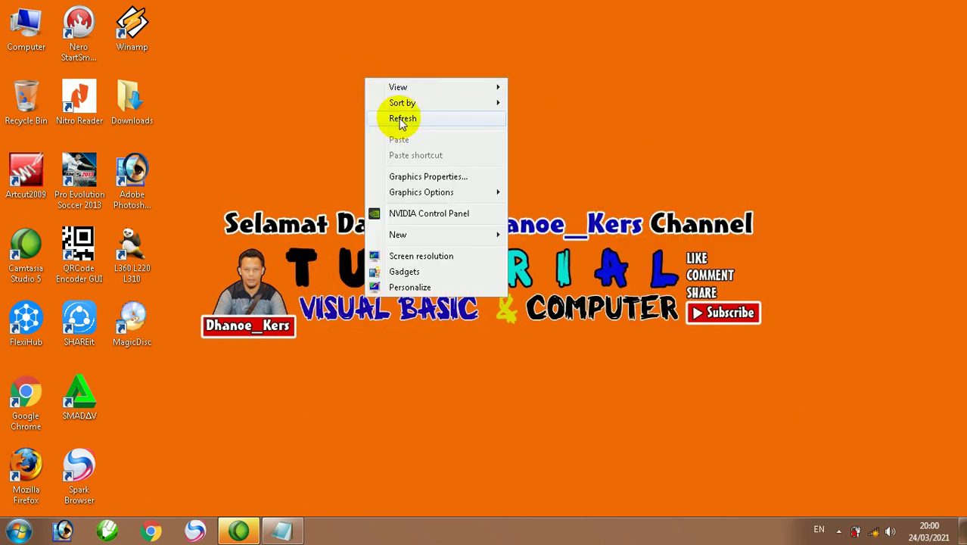
left_click(393, 119)
right_click(397, 113)
left_click(436, 165)
right_click(324, 121)
left_click(361, 160)
right_click(342, 115)
left_click(373, 161)
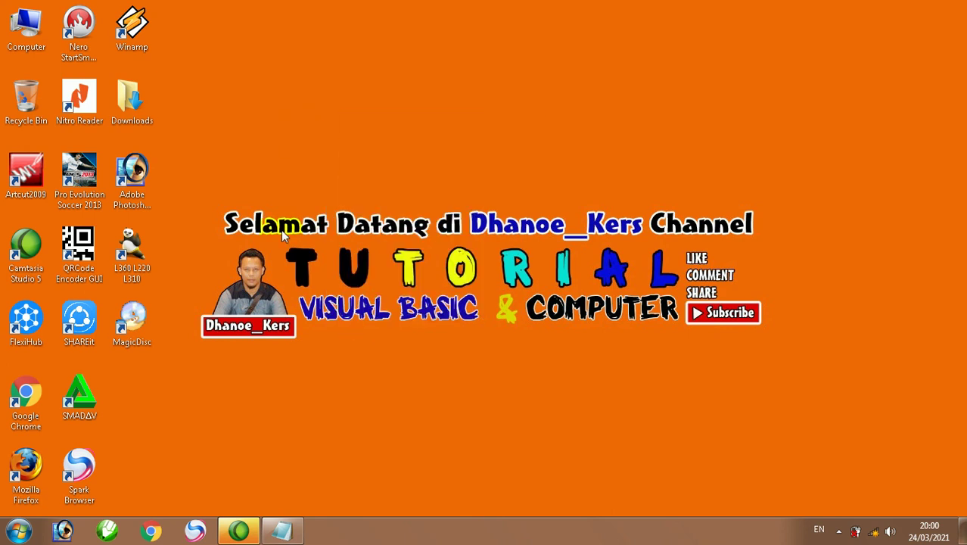
- Bring up the minimized sn office 2007.txt file, close it in Notepad, and refresh the desktop
left_click(295, 533)
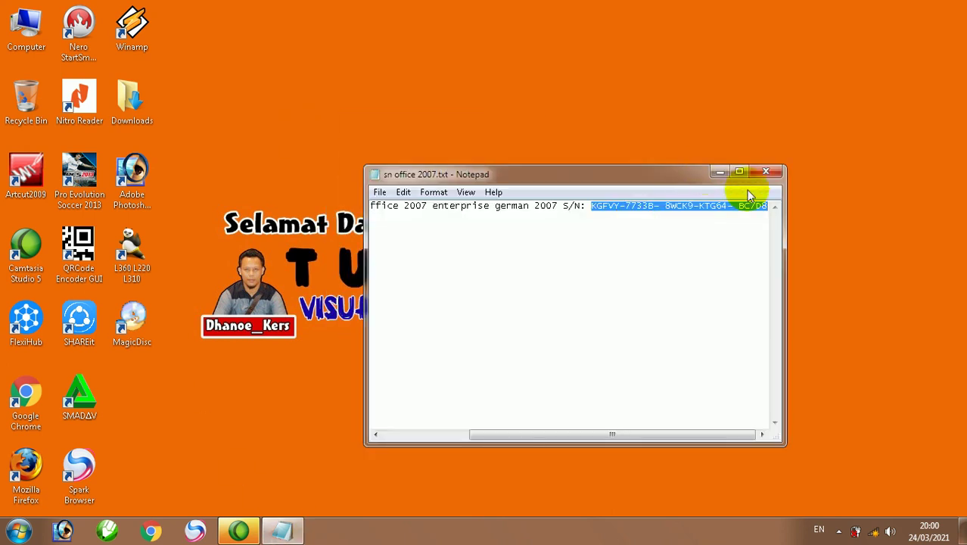
left_click(767, 174)
right_click(213, 106)
left_click(255, 142)
- Check virtual DVD drive F: in the Computer folder after unmounting the image, and close the folder window
right_click(30, 532)
left_click(39, 518)
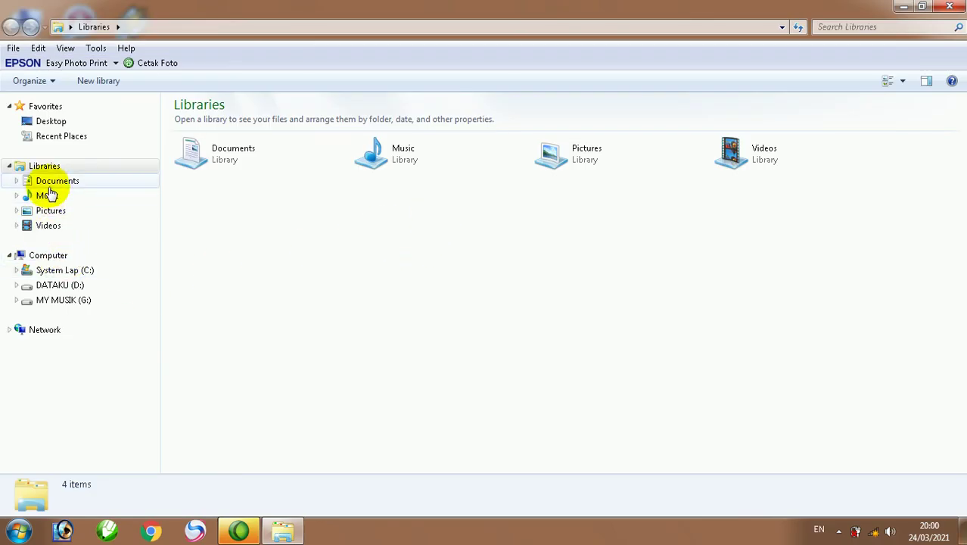
left_click(47, 255)
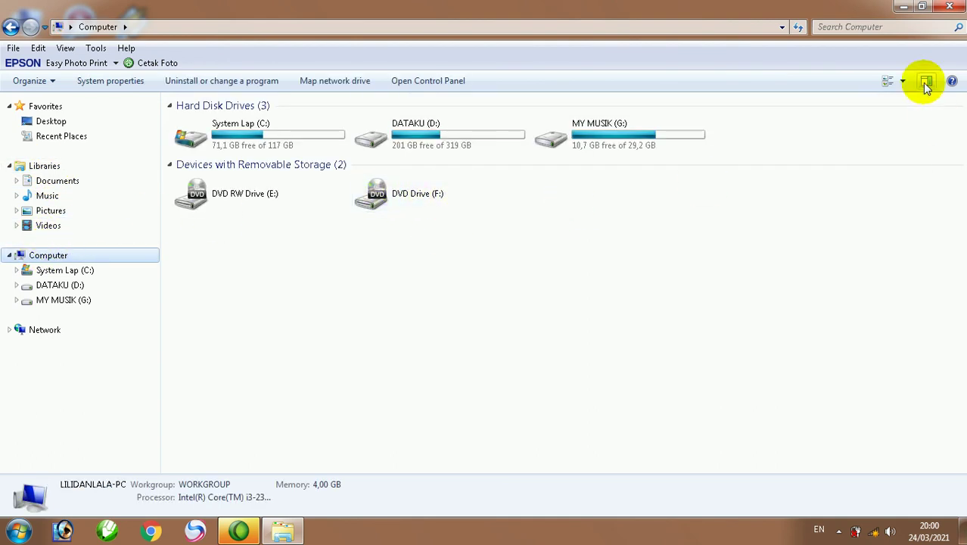
left_click(948, 7)
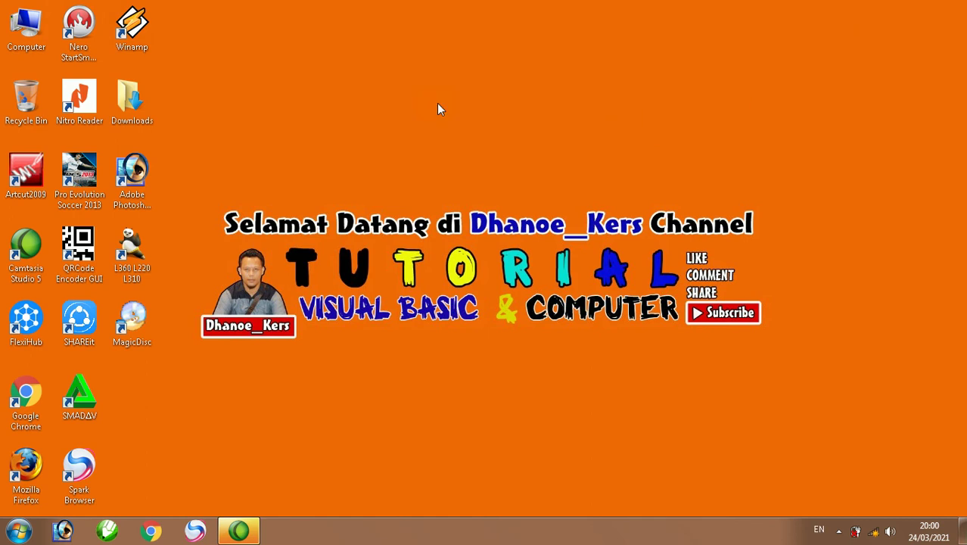
right_click(405, 94)
left_click(445, 133)
right_click(301, 94)
left_click(349, 136)
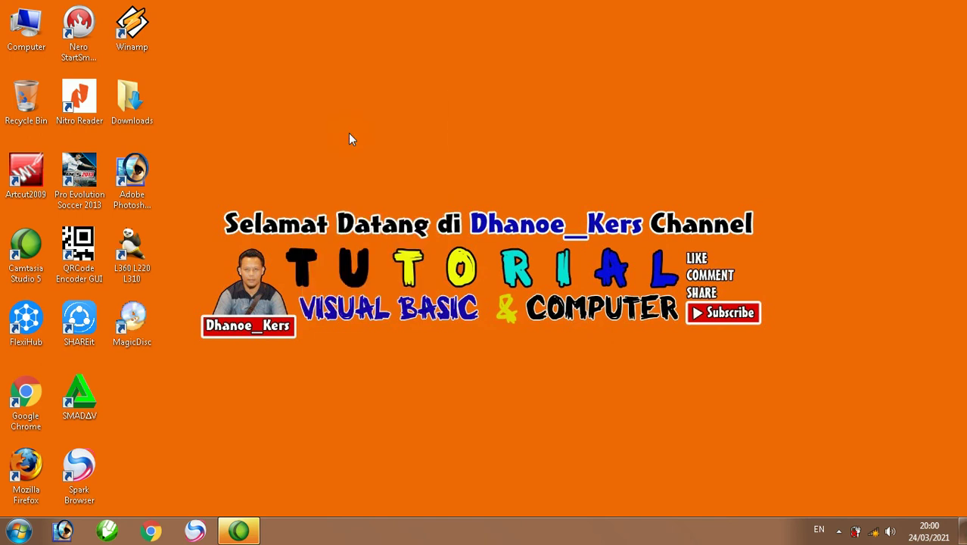